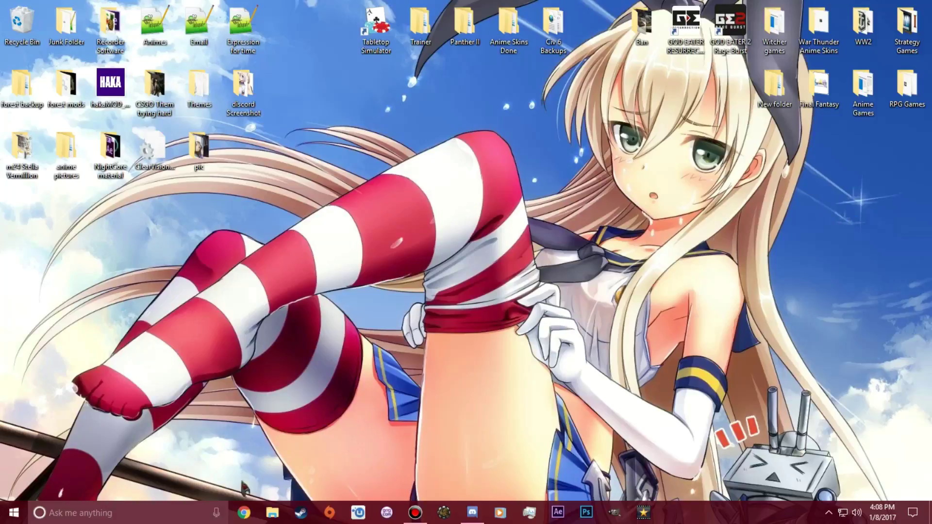
- Search the web for "war thunder cdk" and open the Download War Thunder CDK page of the War Thunder wiki
left_click(245, 513)
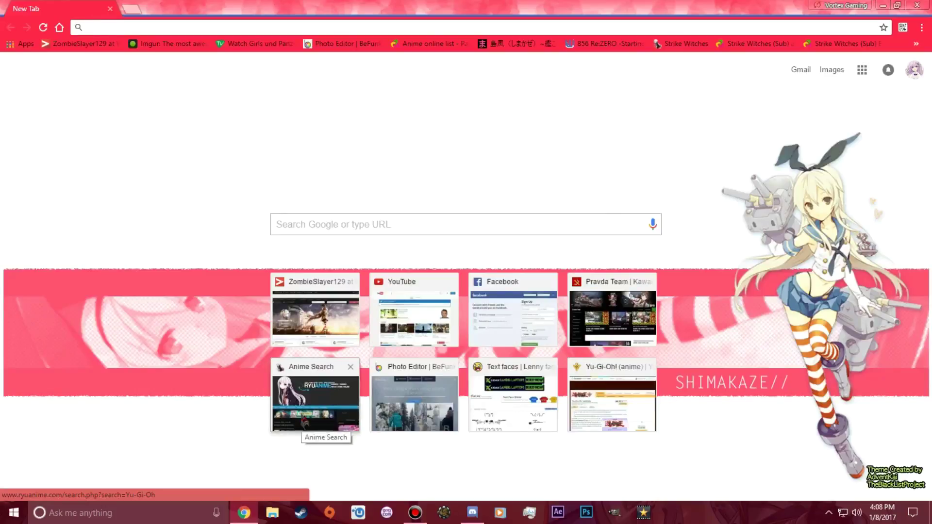
type("war th")
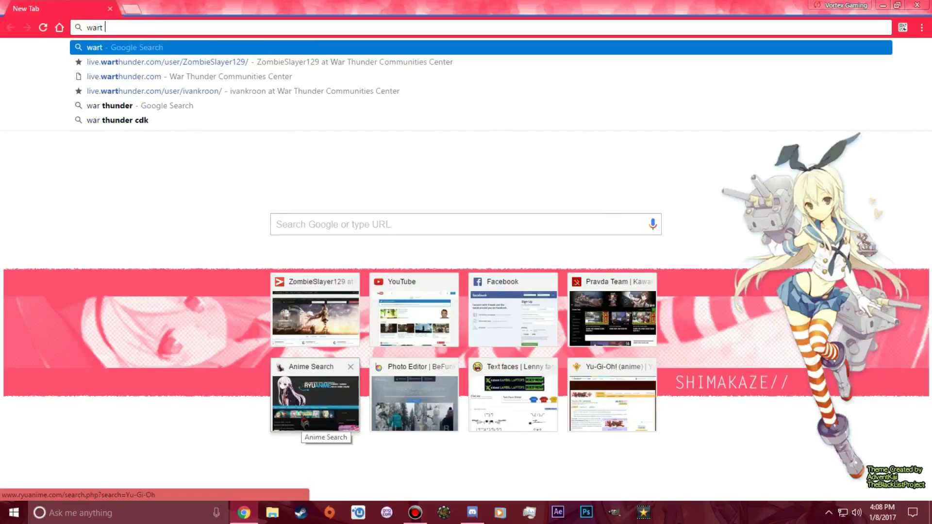
type("under cdk")
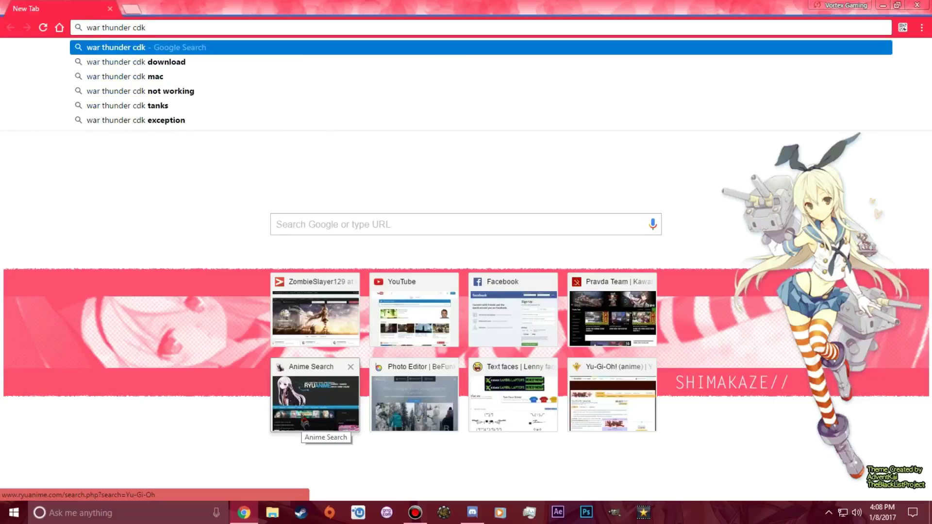
key("Return")
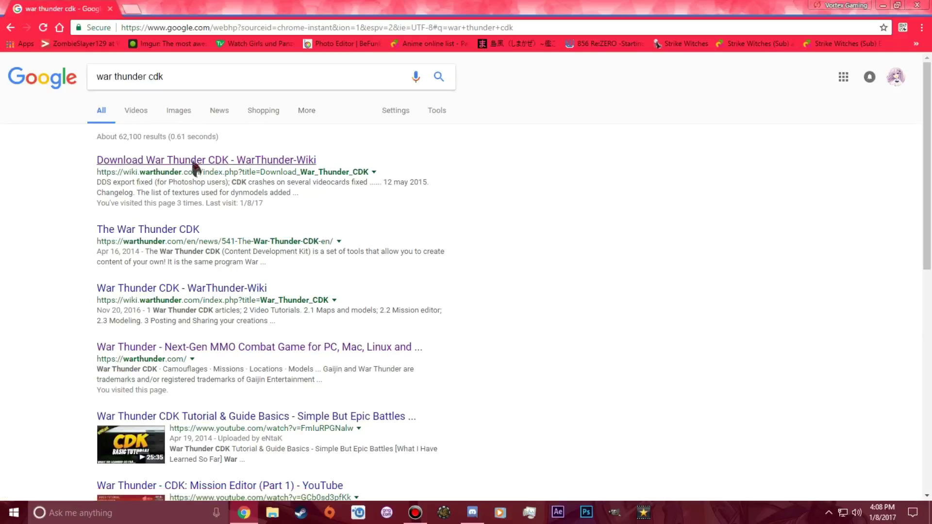
left_click(200, 163)
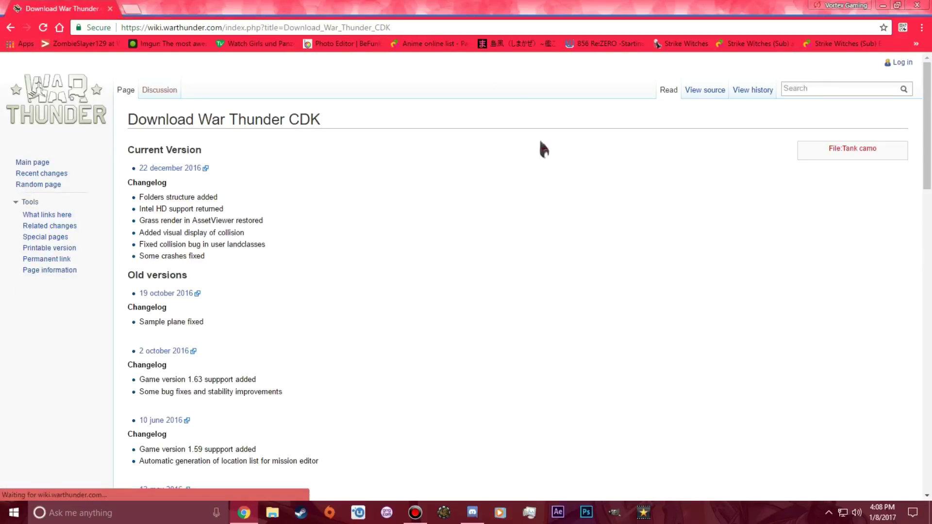
- Download the current CDK version dated 22 december 2016 and place its installer on the desktop
scroll(490, 238, "down", 20)
scroll(482, 257, "up", 20)
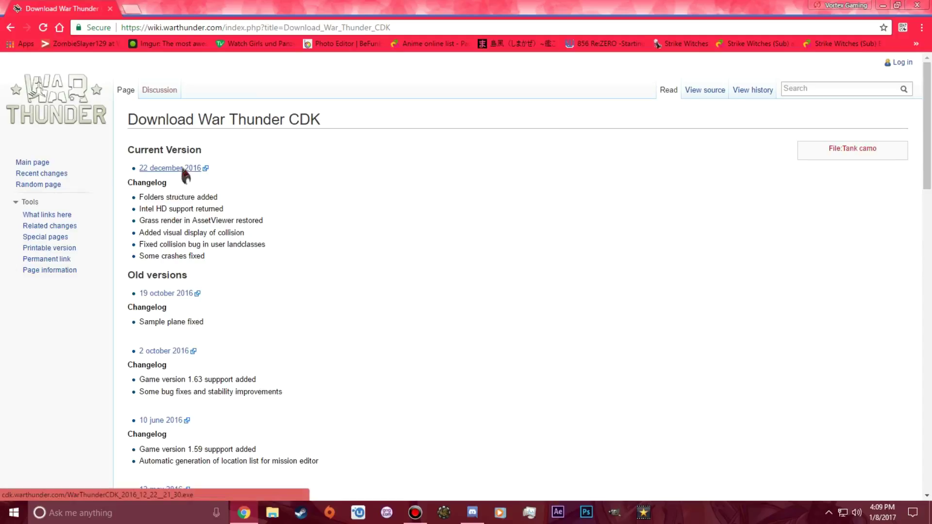
left_click(183, 169)
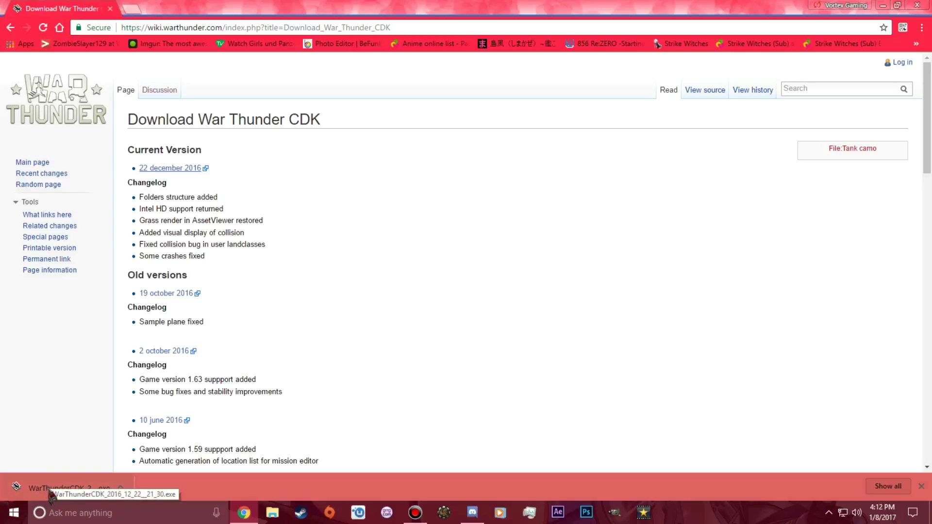
left_click(68, 488)
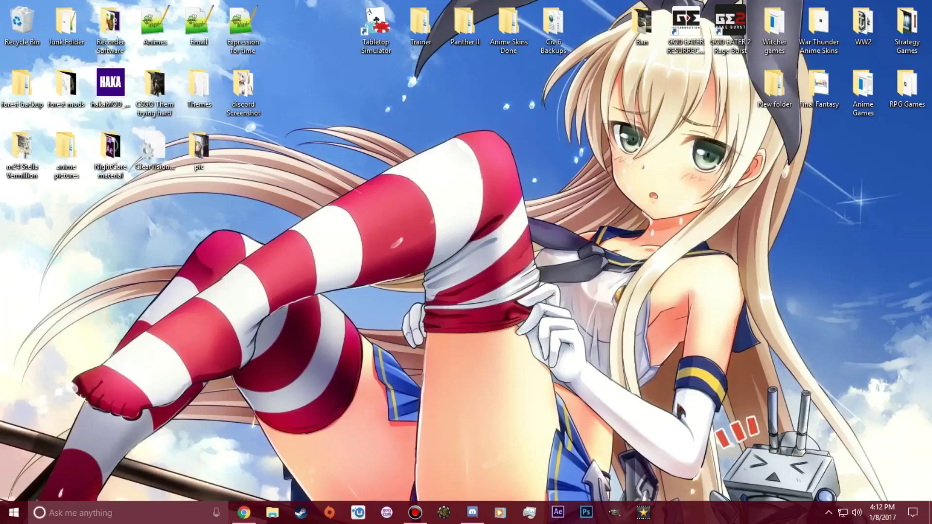
mouse_move(508, 274)
left_mouse_down()
mouse_move(311, 254)
mouse_move(650, 300)
mouse_move(509, 279)
left_mouse_up()
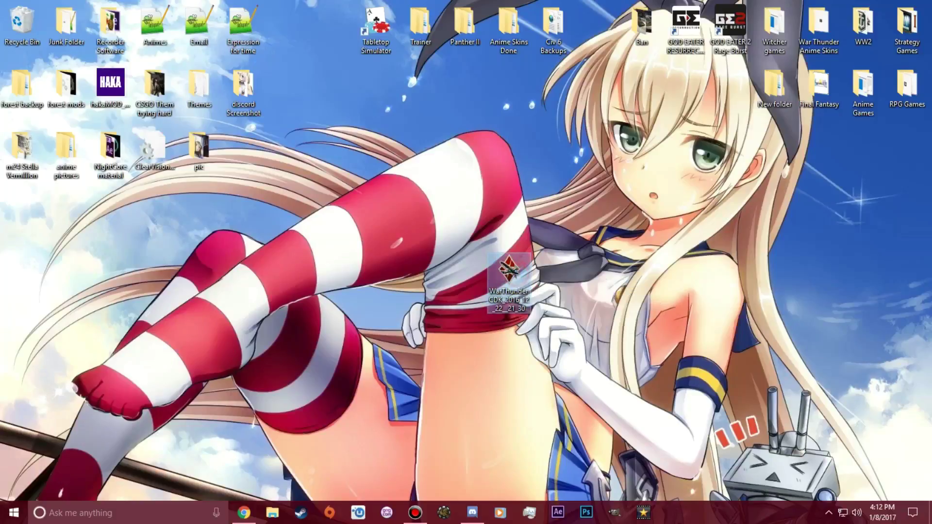
- Launch the War Thunder CDK installer from the desktop and accept English as the setup language
right_click(510, 280)
left_click(582, 228)
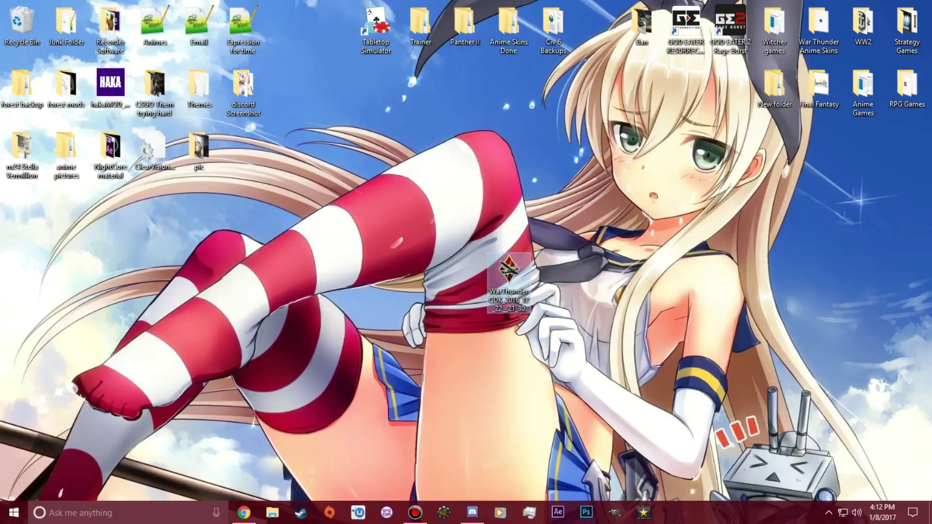
left_click(480, 307)
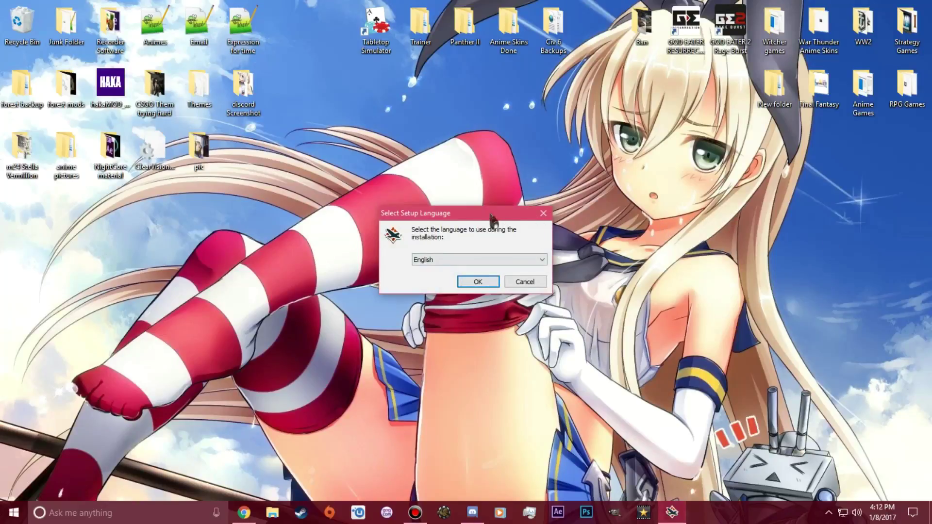
left_click_drag(492, 219, 379, 208)
left_click(364, 272)
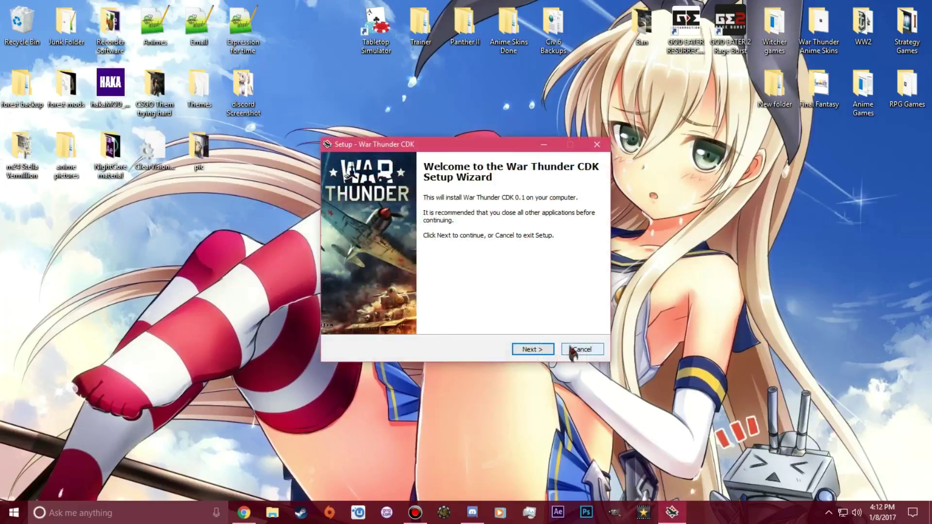
- Set up the installation with the existing WarThunderCDK destination folder, the WarThunder\WarThunderCDK Start Menu folder and a desktop icon
left_click(544, 350)
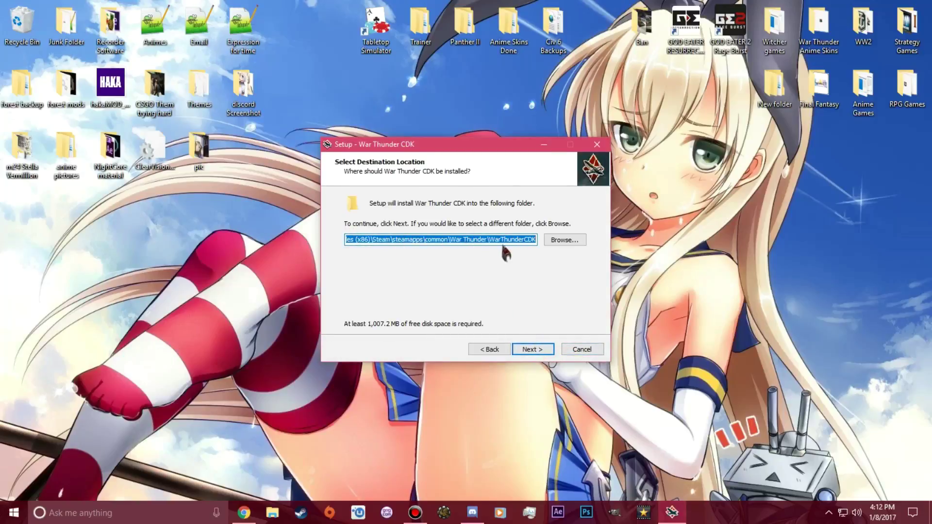
left_click(549, 349)
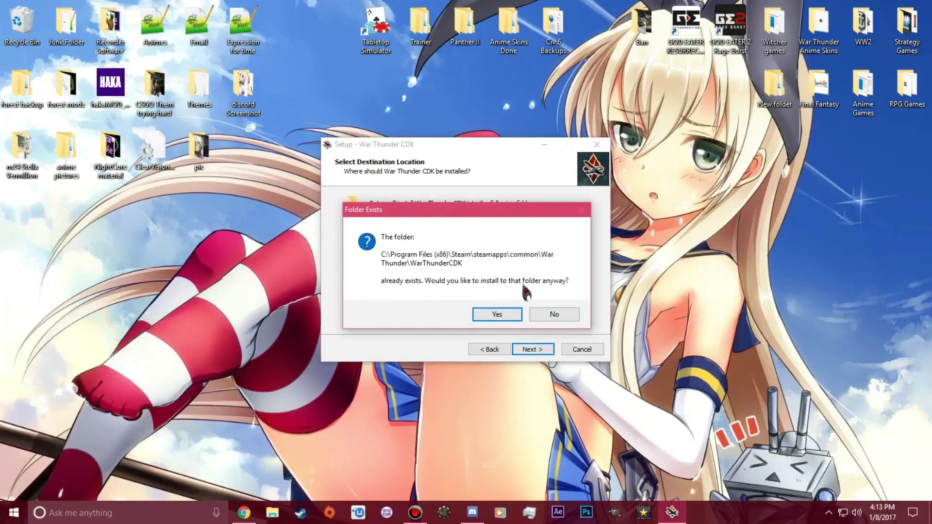
left_click(500, 315)
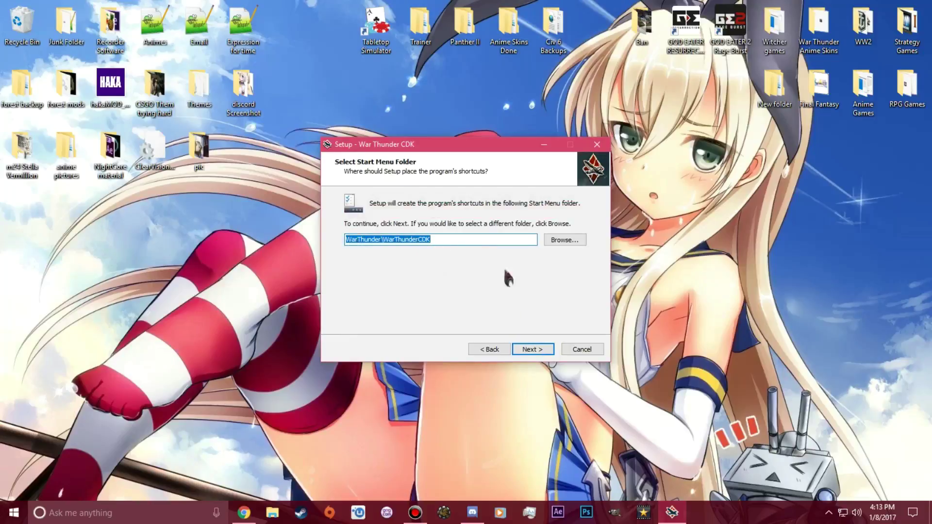
left_click(539, 350)
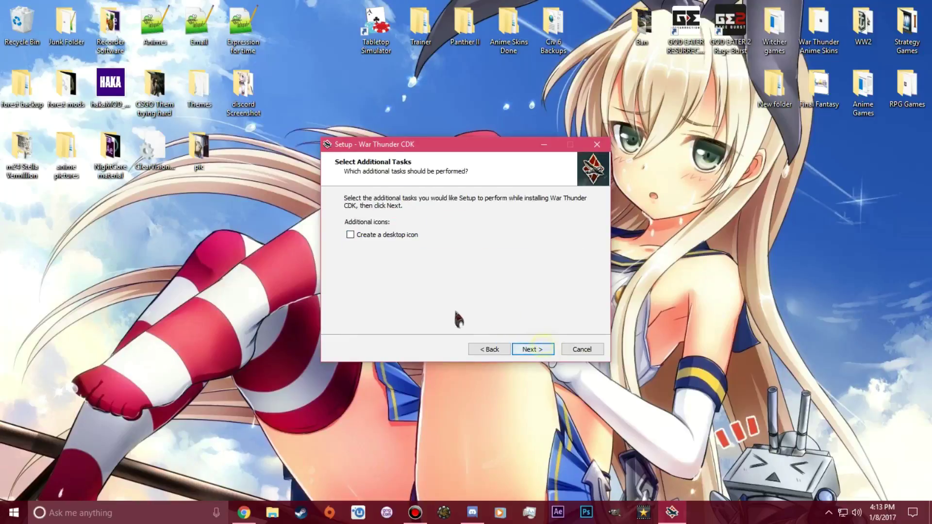
left_click(386, 237)
left_click(543, 349)
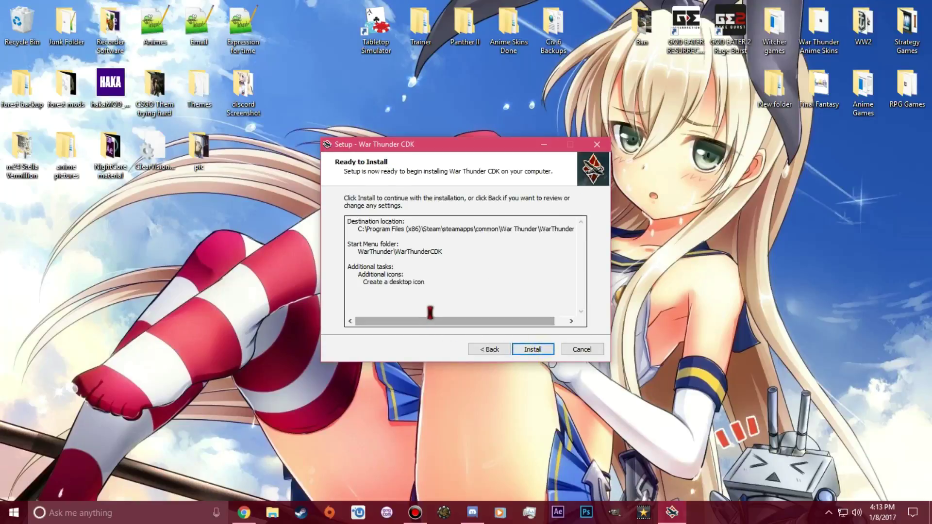
- Install War Thunder CDK without launching the Mission Editor, and move the installer file from the desktop into Junk Folder
left_click(533, 350)
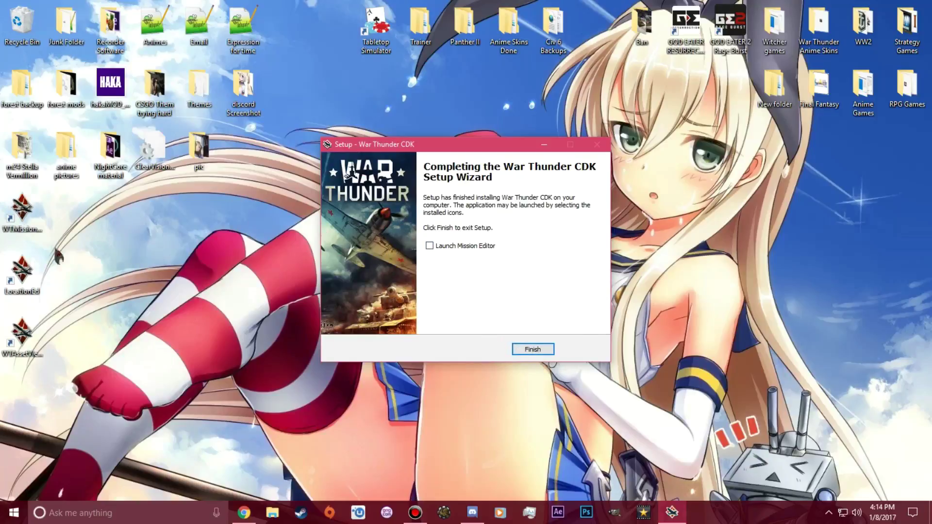
left_click(532, 349)
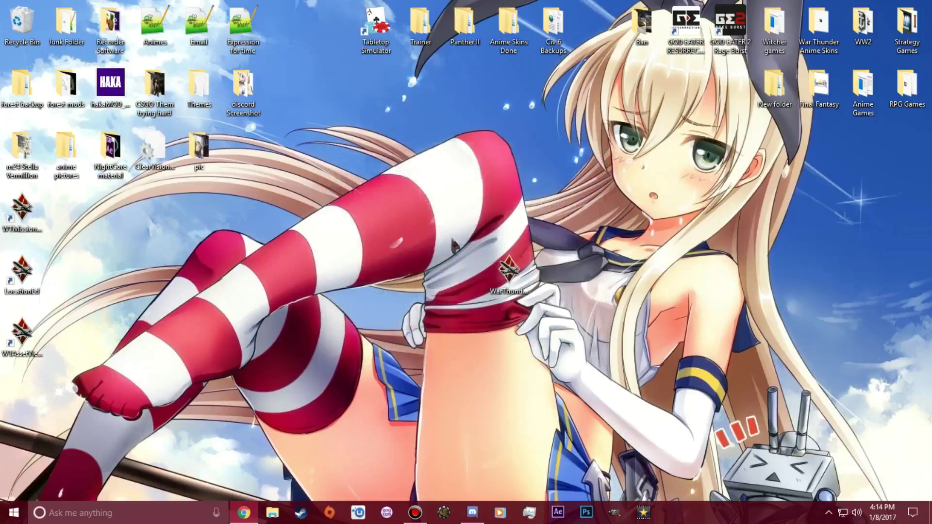
left_click_drag(505, 268, 76, 55)
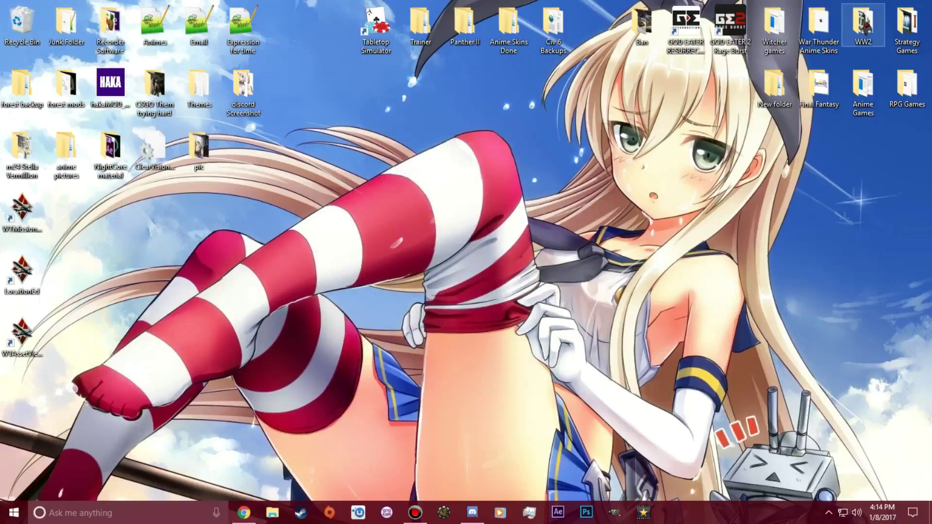
- Delete the old LocationEd, WTAssetViewer and WTMissionEditor shortcuts from the War Thunder Editor folder inside the WW2 desktop folder
left_click_drag(863, 24, 427, 272)
double_click(421, 269)
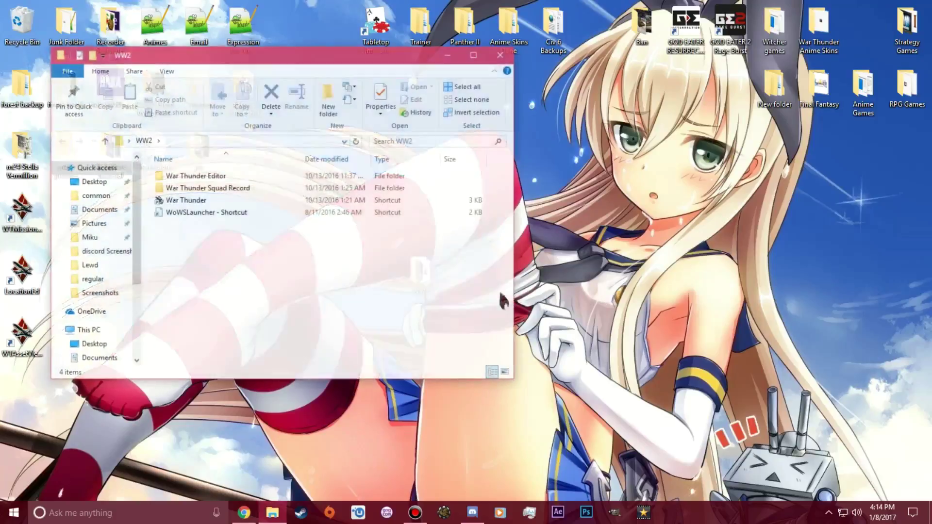
left_click_drag(301, 62, 576, 73)
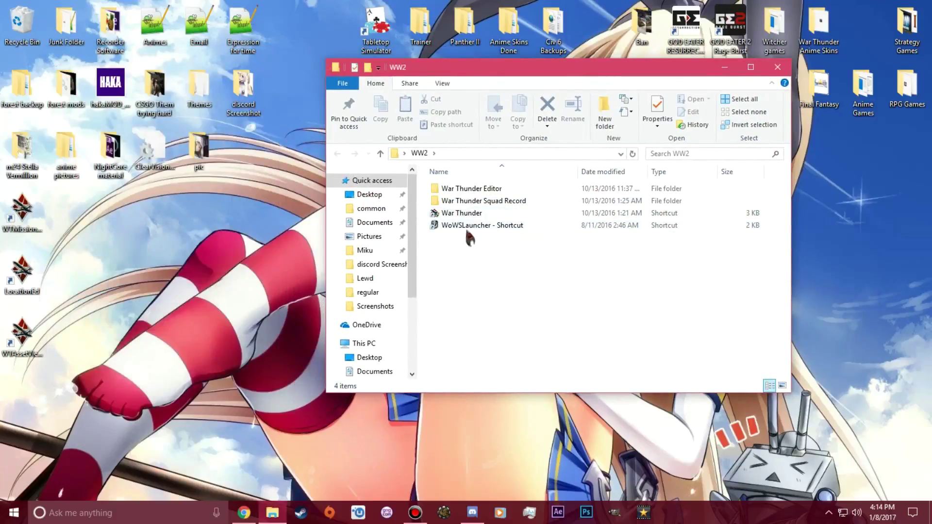
double_click(493, 190)
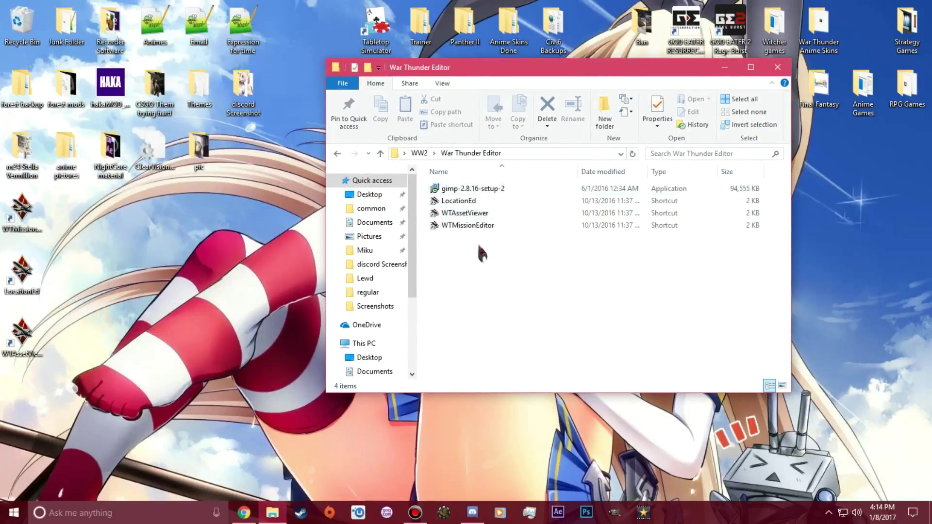
left_click_drag(518, 256, 439, 199)
key("Delete")
key("Return")
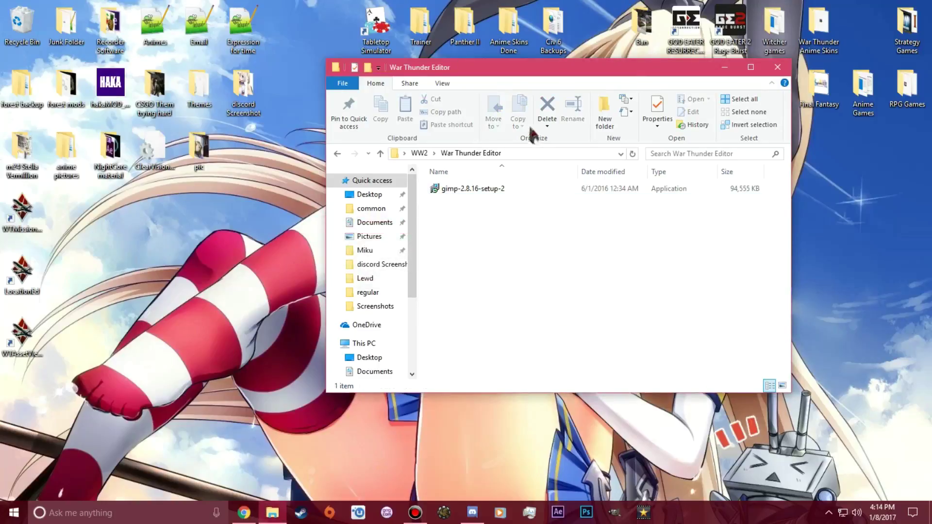
- Move the three new CDK shortcuts from the desktop into the War Thunder Editor folder, and return the WW2 folder to its original place
mouse_move(182, 394)
left_mouse_down()
mouse_move(3, 221)
mouse_move(3, 192)
left_mouse_up()
mouse_move(22, 270)
left_mouse_down()
mouse_move(517, 282)
mouse_move(616, 316)
left_mouse_up()
left_click(533, 316)
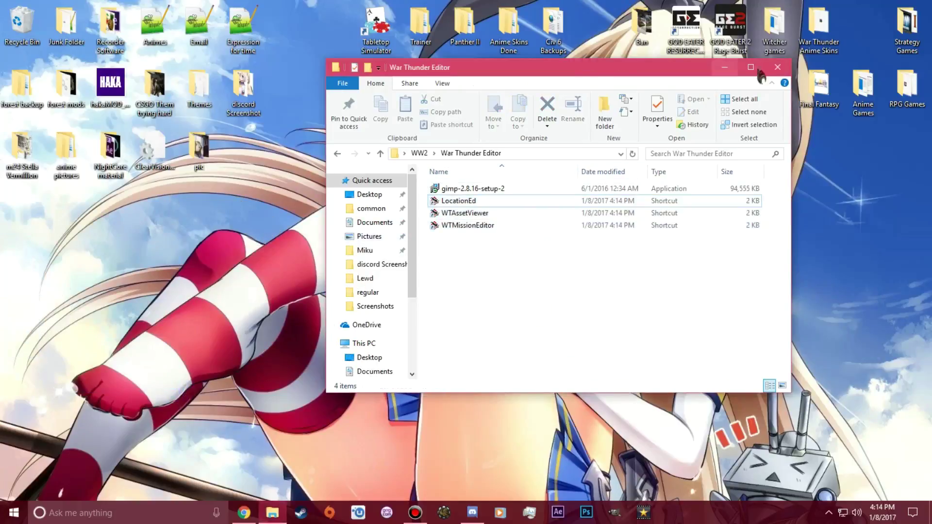
left_click(777, 67)
left_click_drag(421, 271, 860, 35)
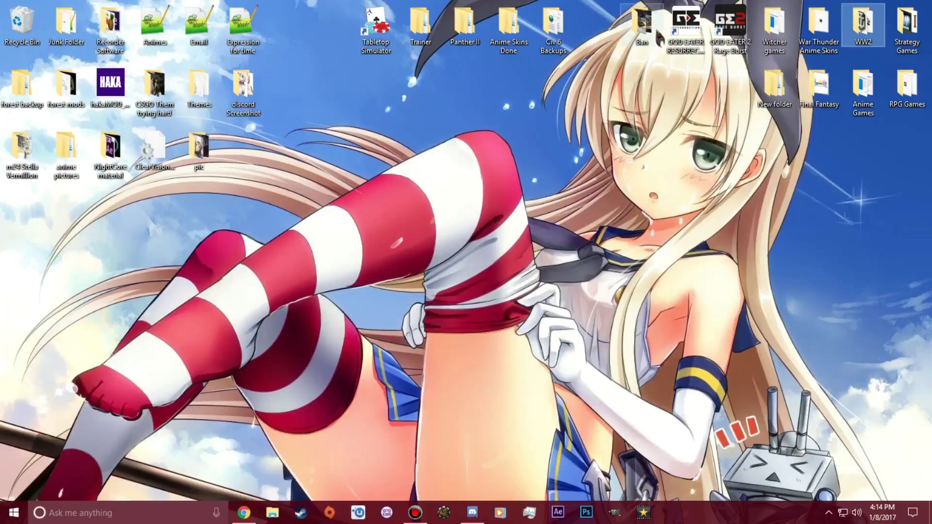
- Create a new folder named cdk on the desktop
right_click(452, 242)
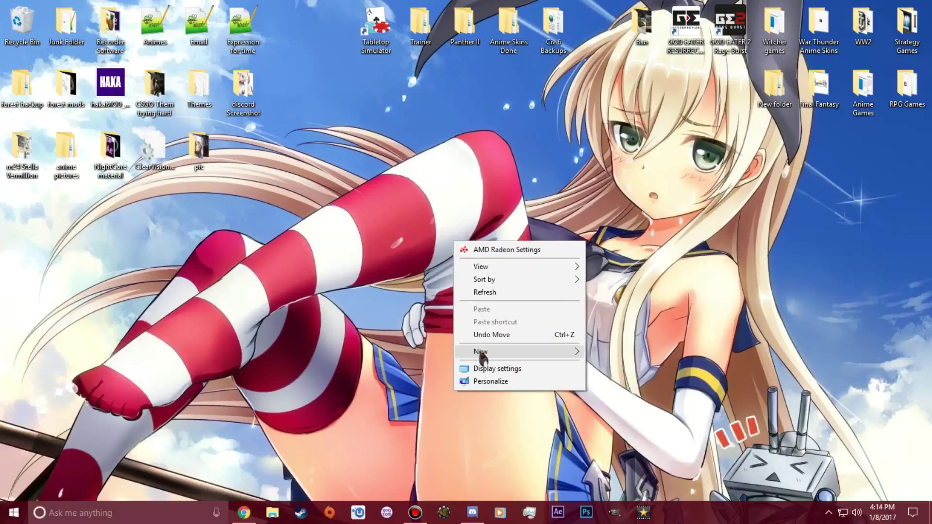
mouse_move(497, 352)
left_click(661, 354)
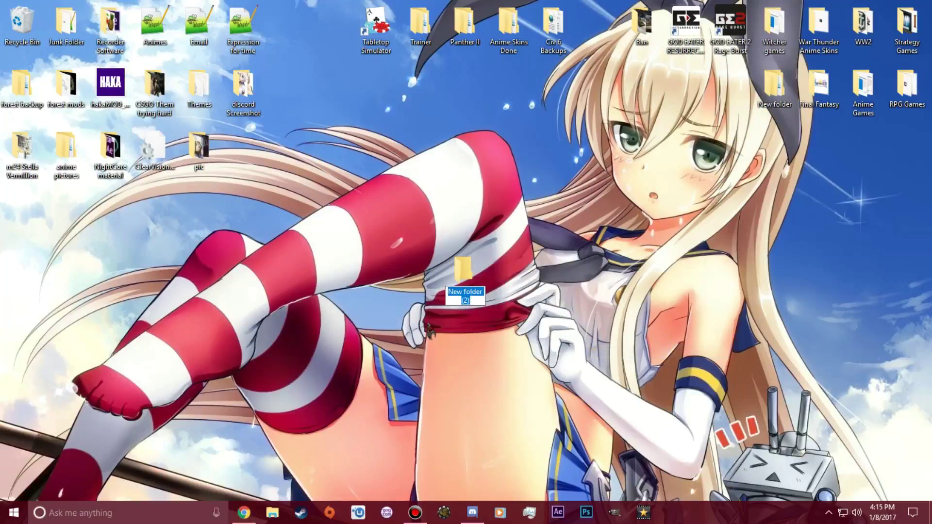
type("cdk")
key("Return")
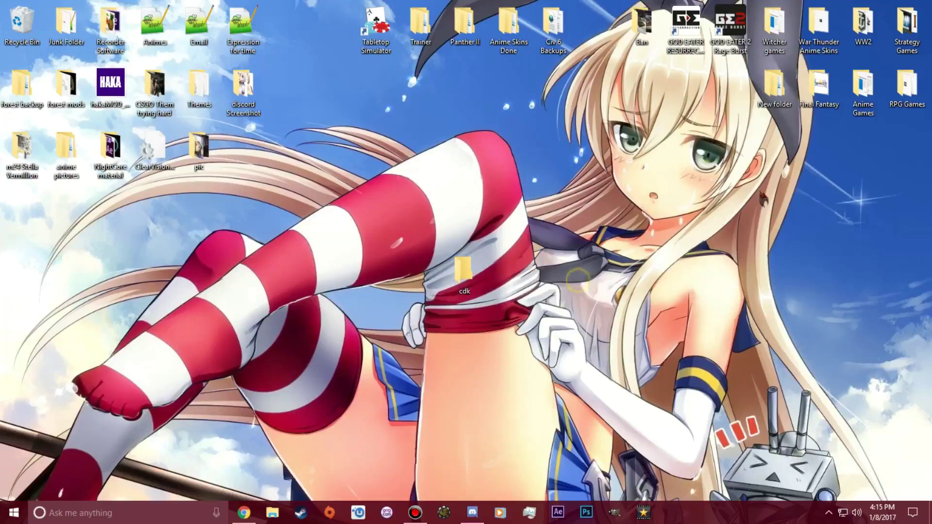
- Rename the cdk desktop folder to m18
left_click(853, 17)
right_click(444, 296)
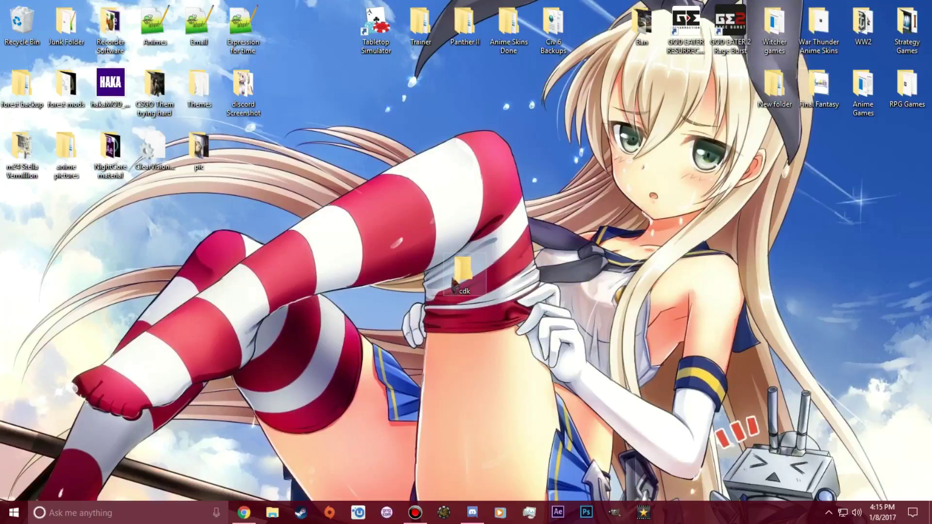
left_click(525, 250)
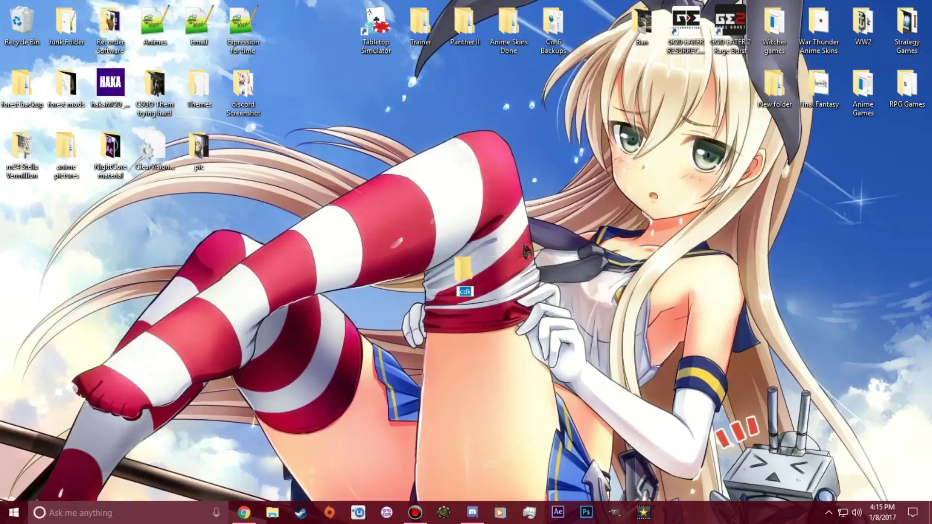
type("m18")
key("Return")
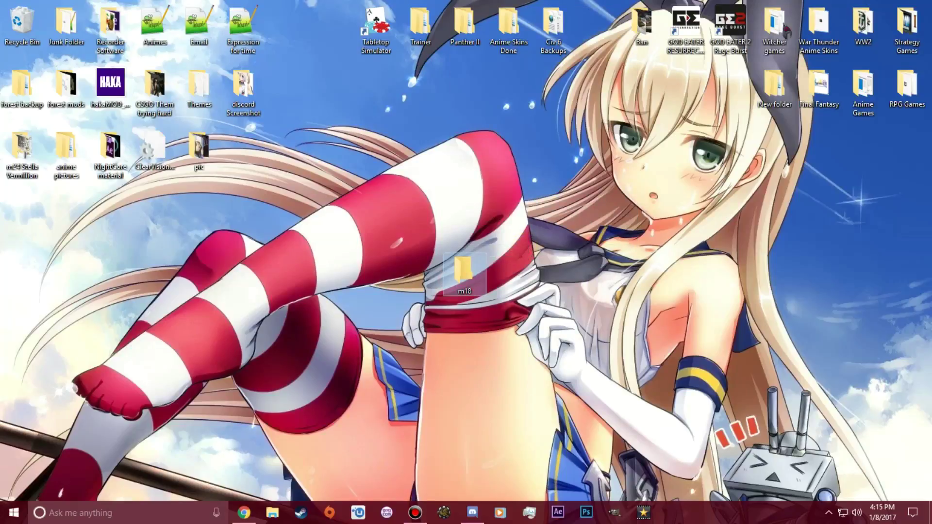
- Run the WTAssetViewer shortcut in WW2's War Thunder Editor folder as administrator
double_click(863, 24)
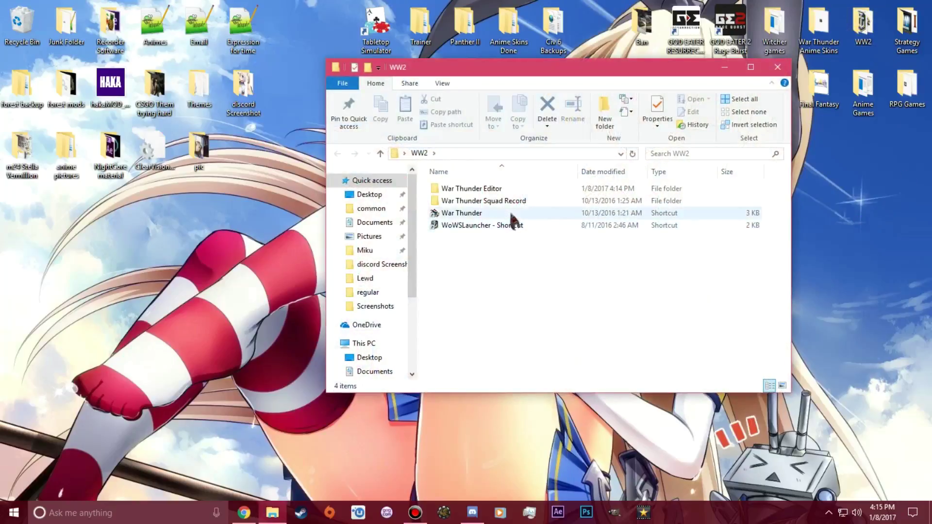
double_click(502, 188)
right_click(487, 216)
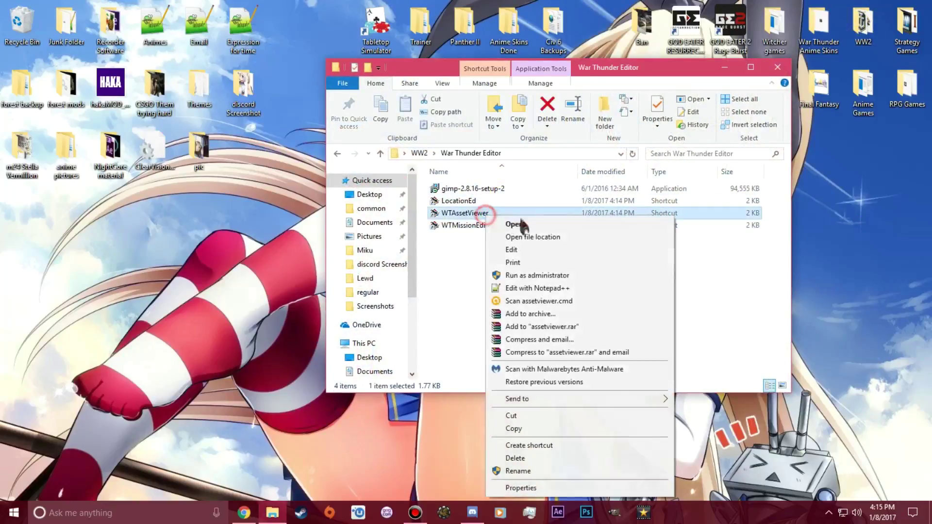
left_click(554, 275)
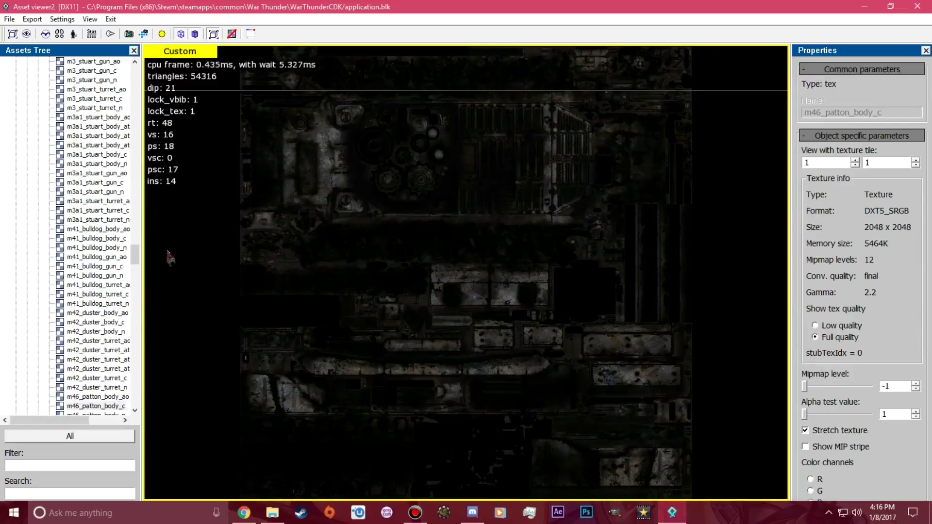
- Widen the Assets Tree pane and select the #gameRes folder under Root
left_click_drag(140, 280, 203, 73)
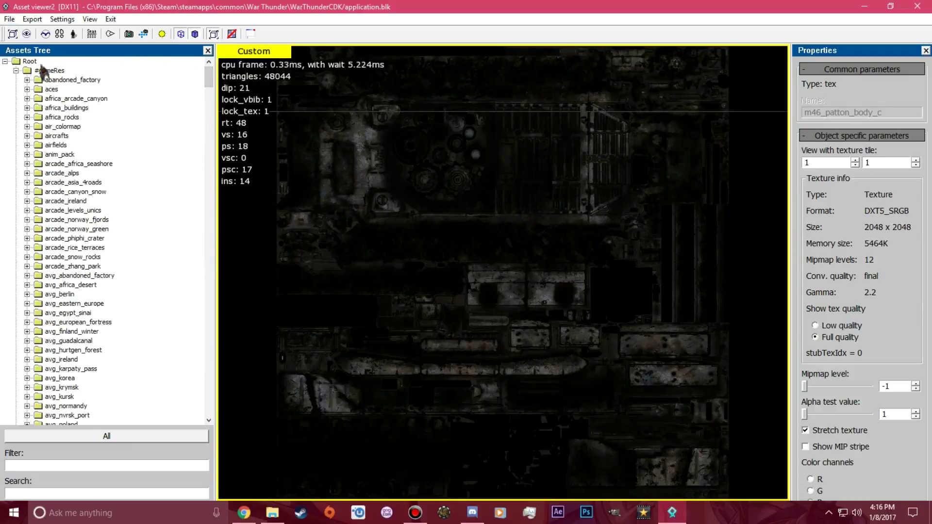
left_click(4, 62)
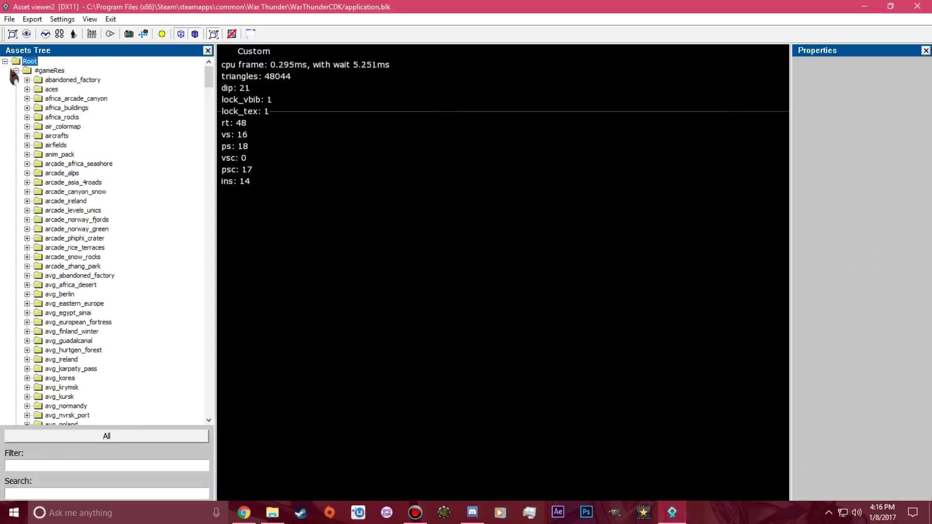
left_click(12, 71)
double_click(15, 71)
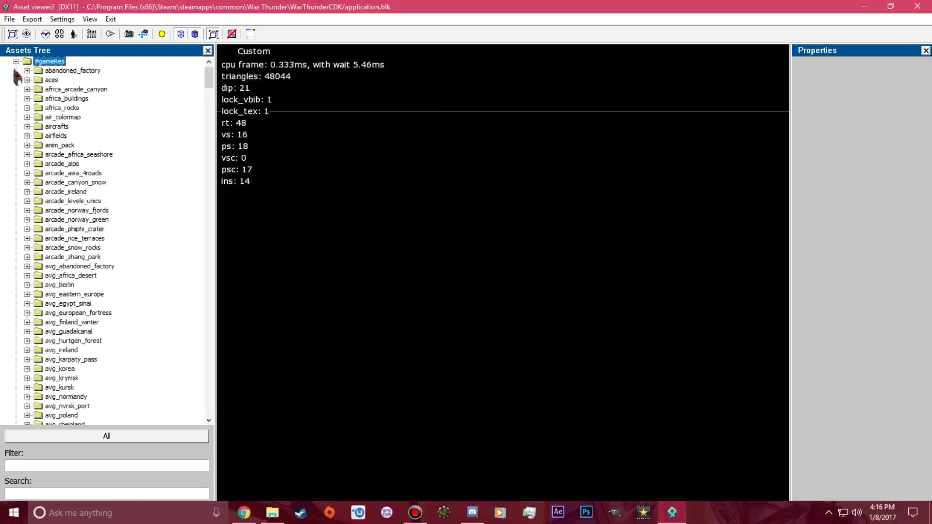
- Find the tanks folder inside #gameRes and collapse it
scroll(103, 233, "down", 5)
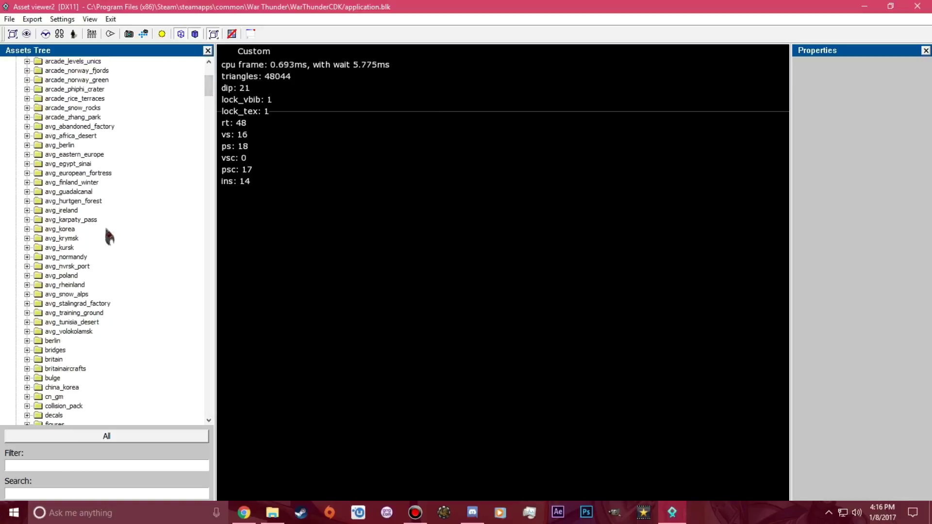
scroll(63, 182, "up", 4)
scroll(68, 161, "down", 1)
scroll(68, 160, "up", 2)
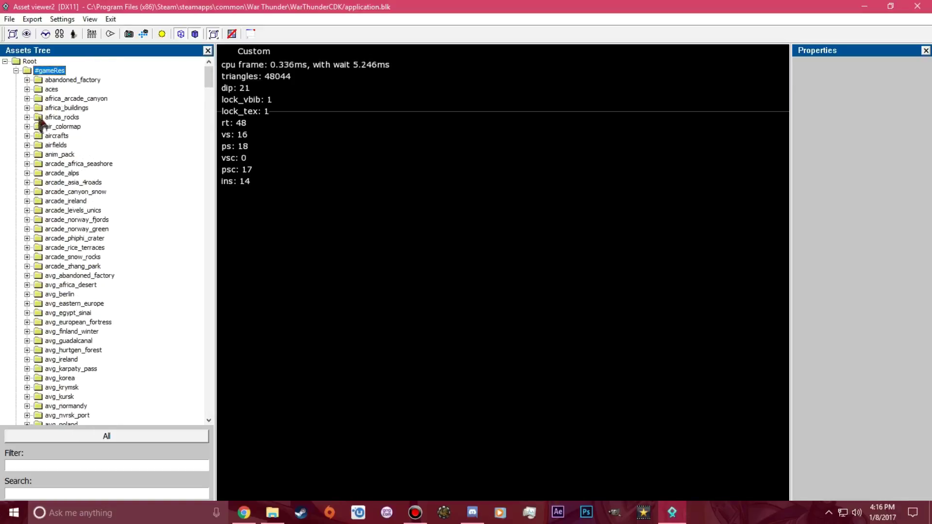
scroll(68, 170, "down", 20)
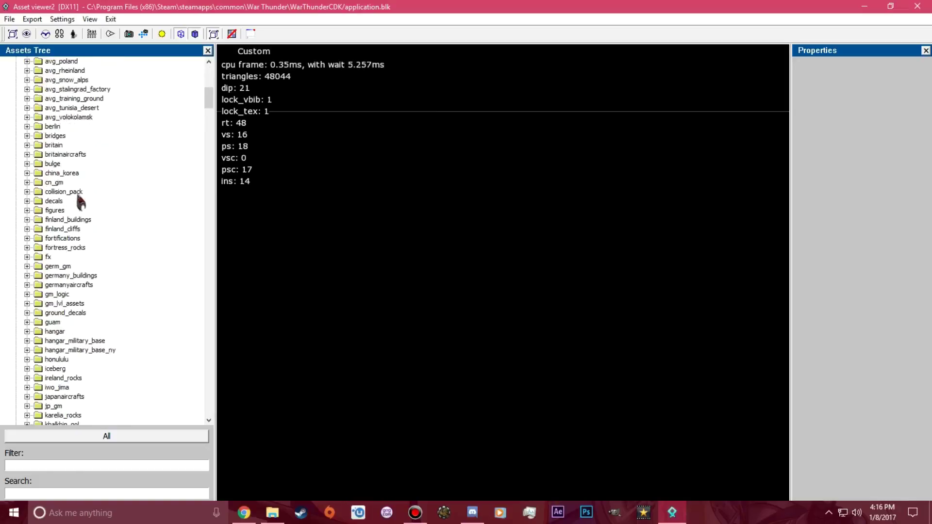
scroll(80, 203, "down", 6)
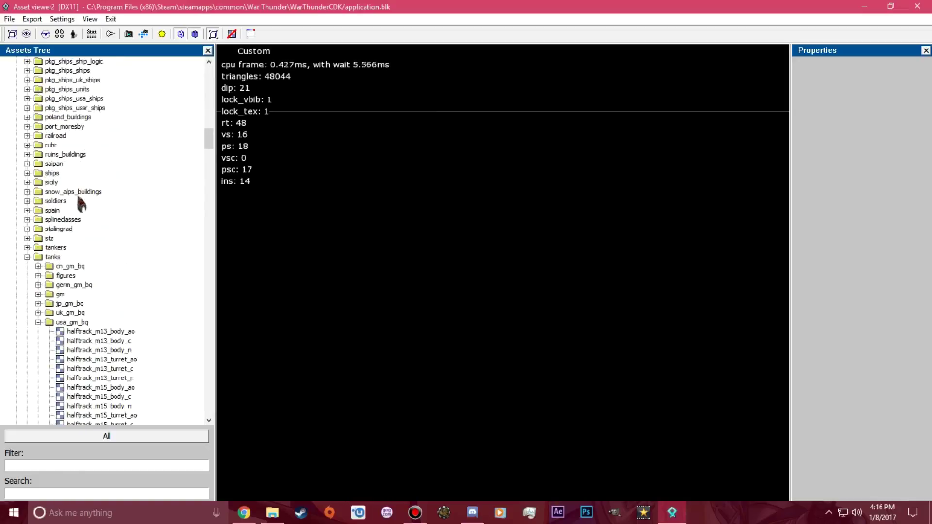
scroll(78, 199, "down", 6)
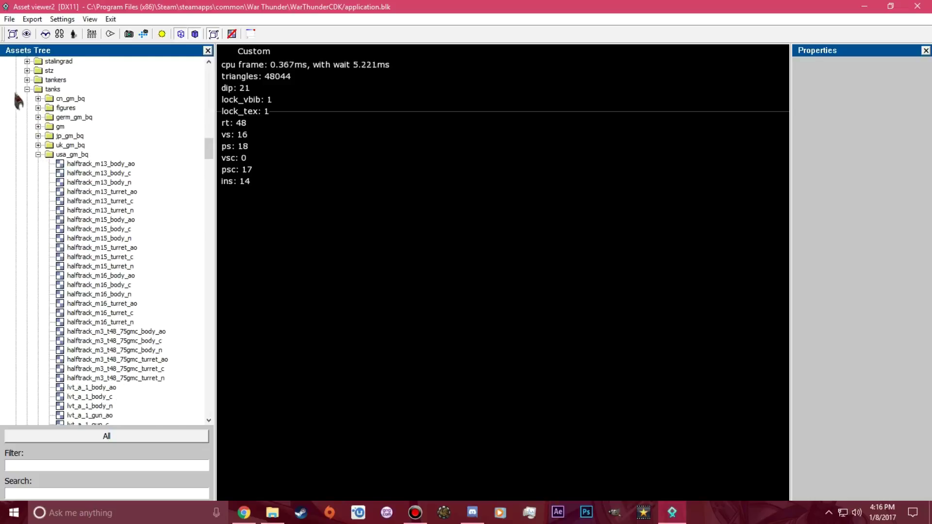
left_click(27, 90)
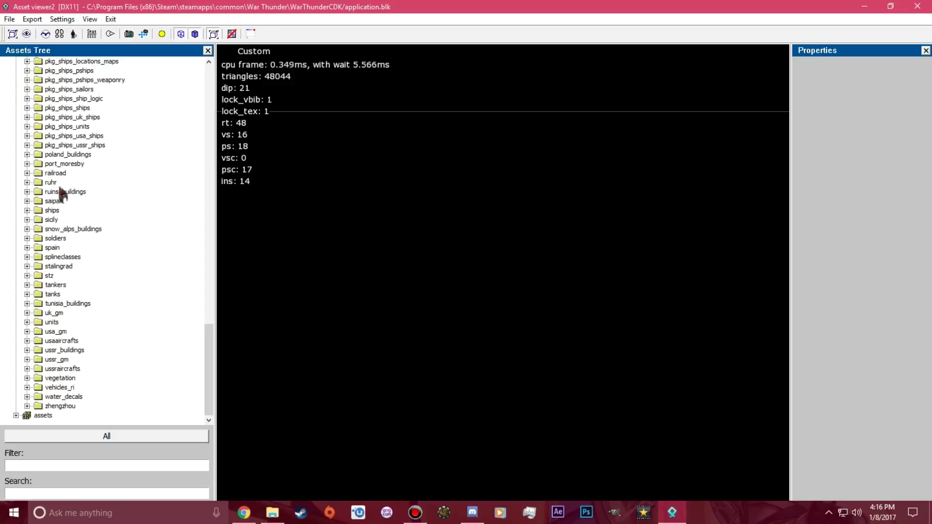
- Look through the #gameRes folders and expand the tanks folder
scroll(73, 199, "up", 5)
scroll(79, 201, "up", 4)
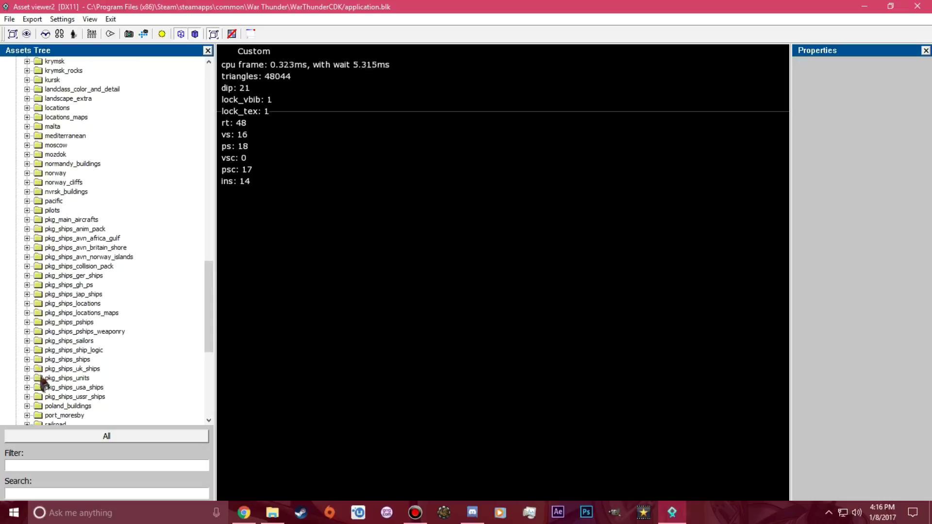
scroll(36, 376, "down", 1)
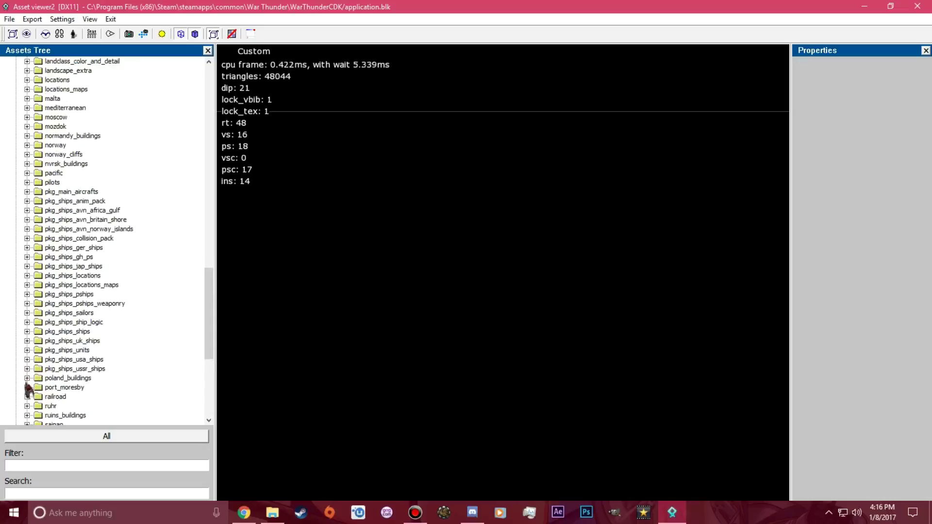
scroll(72, 271, "up", 2)
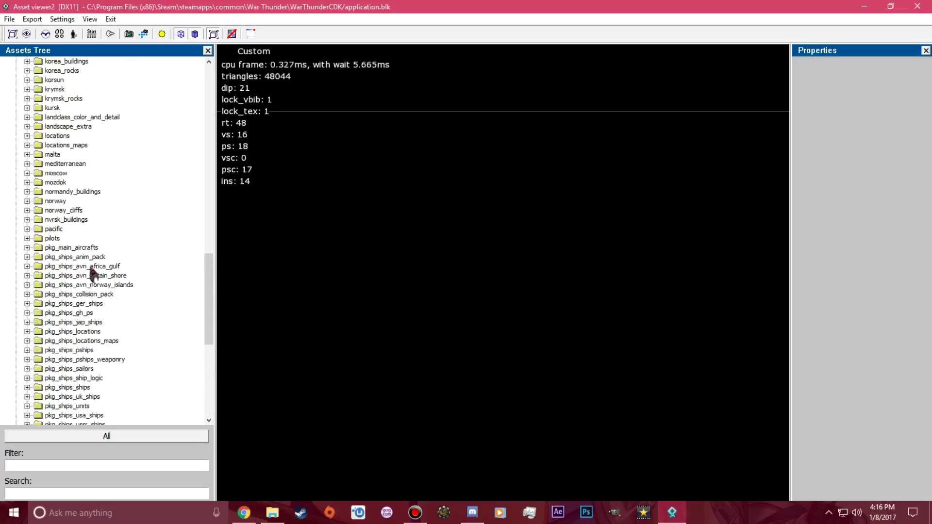
scroll(94, 276, "up", 11)
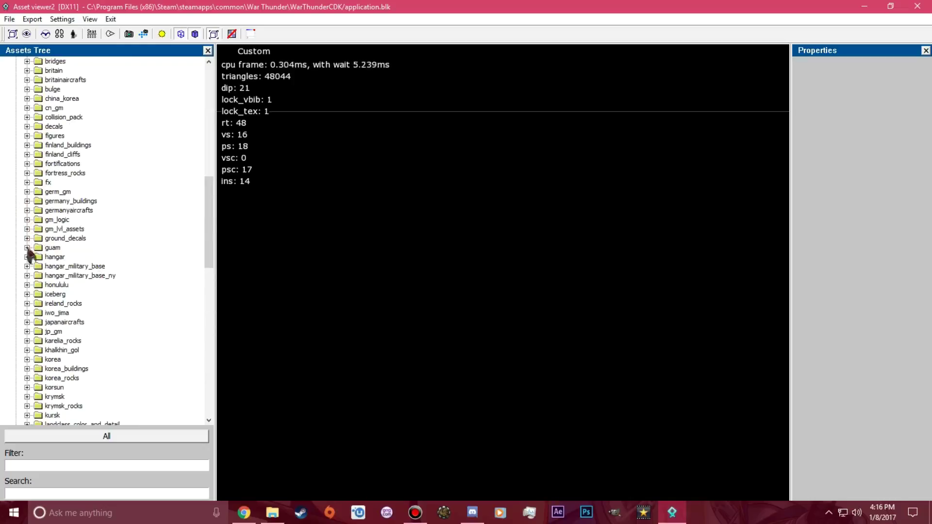
scroll(32, 304, "down", 6)
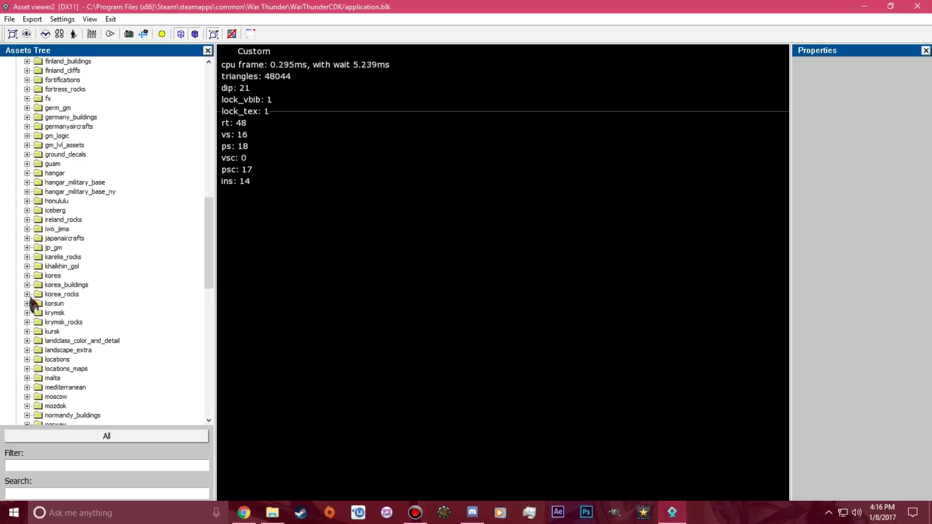
scroll(32, 304, "down", 11)
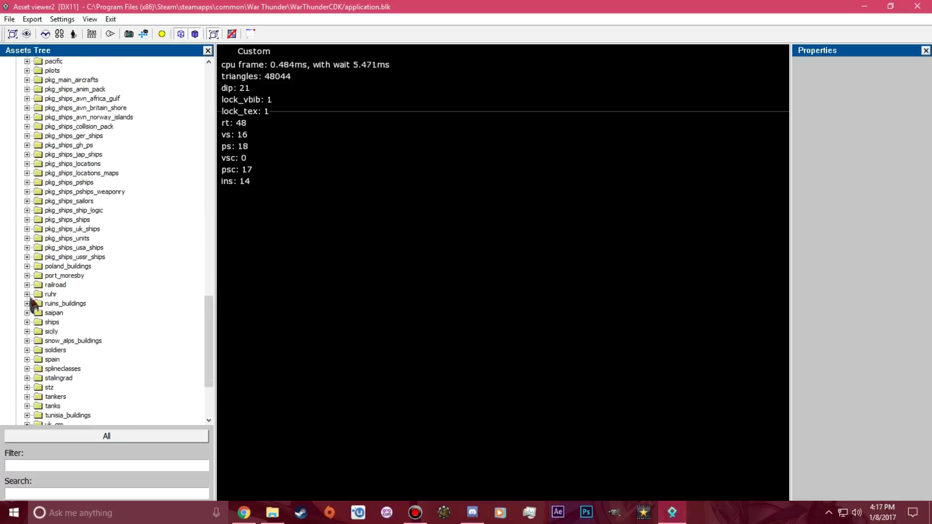
left_click(28, 406)
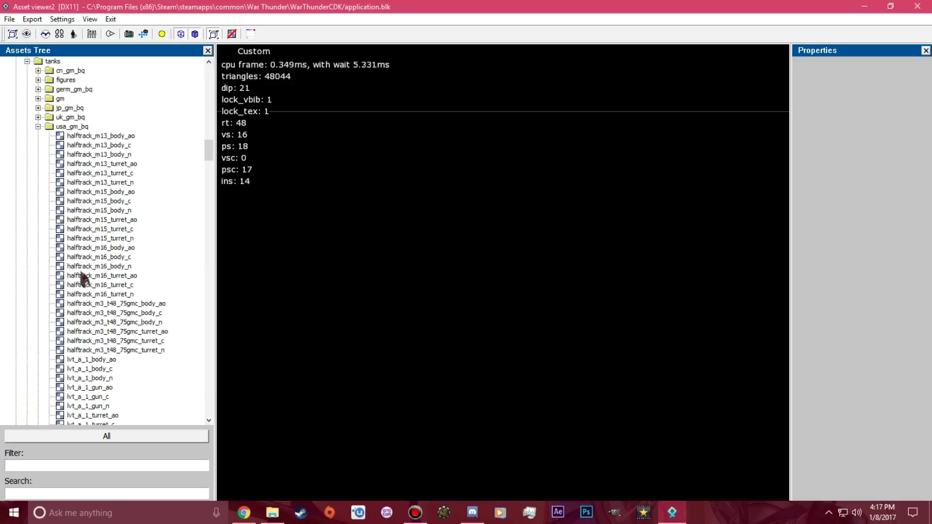
- Preview the m10_wolverine_turret_c, m163_vulcan_body_ao and m163_vulcan_gun_ao textures in the usa_gm_bq folder under tanks
scroll(87, 162, "up", 2)
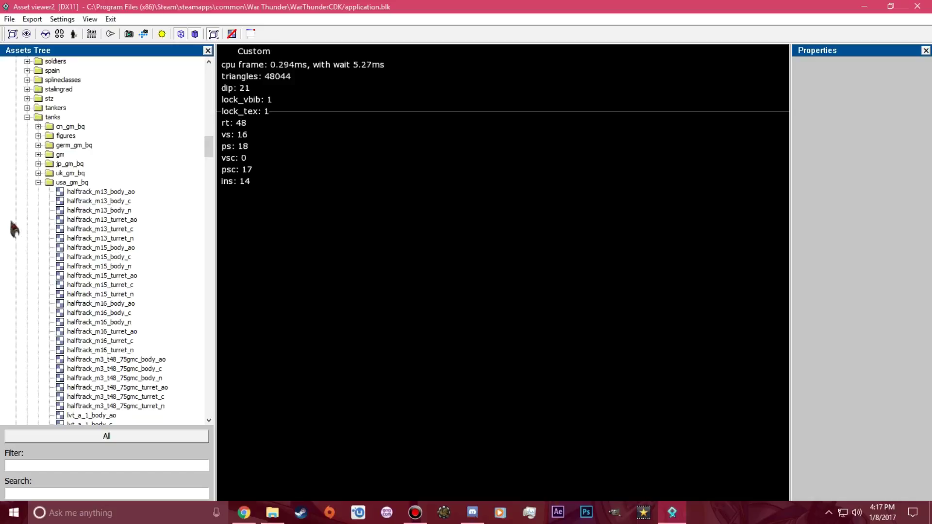
scroll(94, 209, "up", 11)
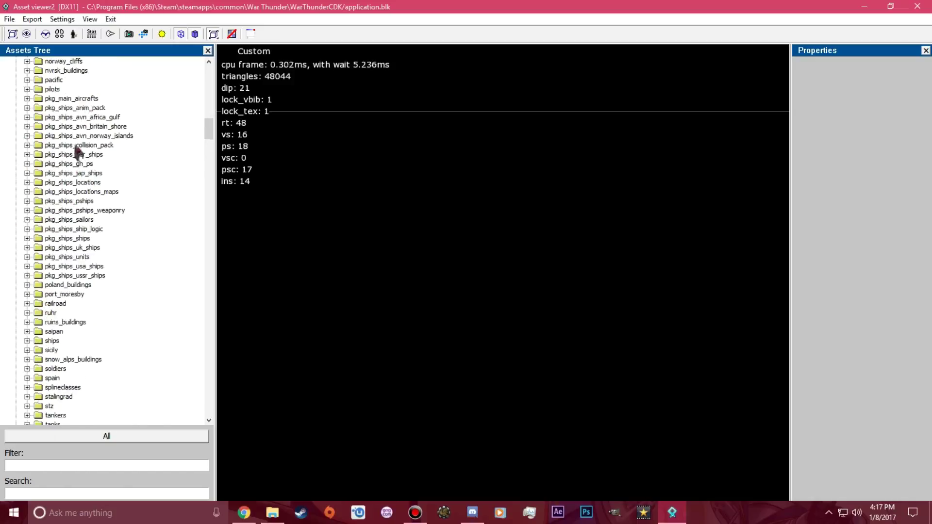
scroll(18, 281, "down", 4)
scroll(18, 282, "down", 9)
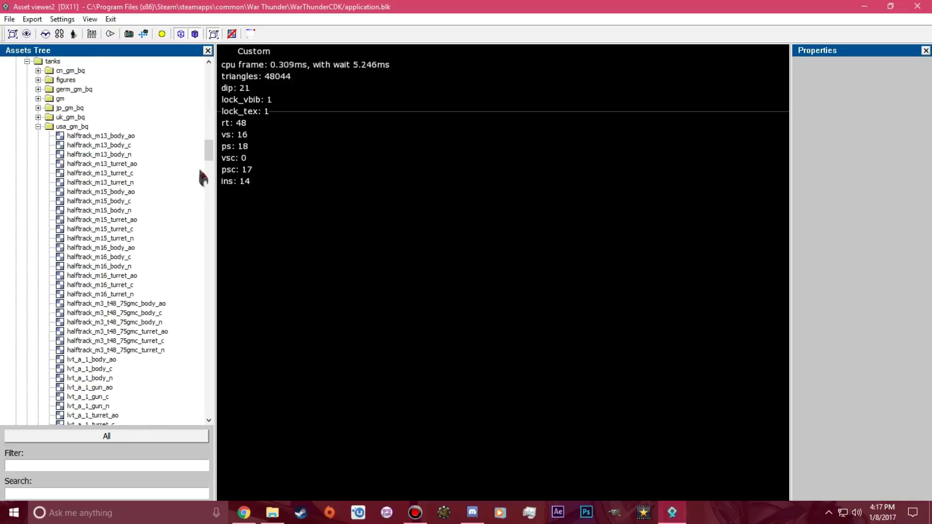
scroll(74, 221, "down", 2)
scroll(73, 221, "down", 8)
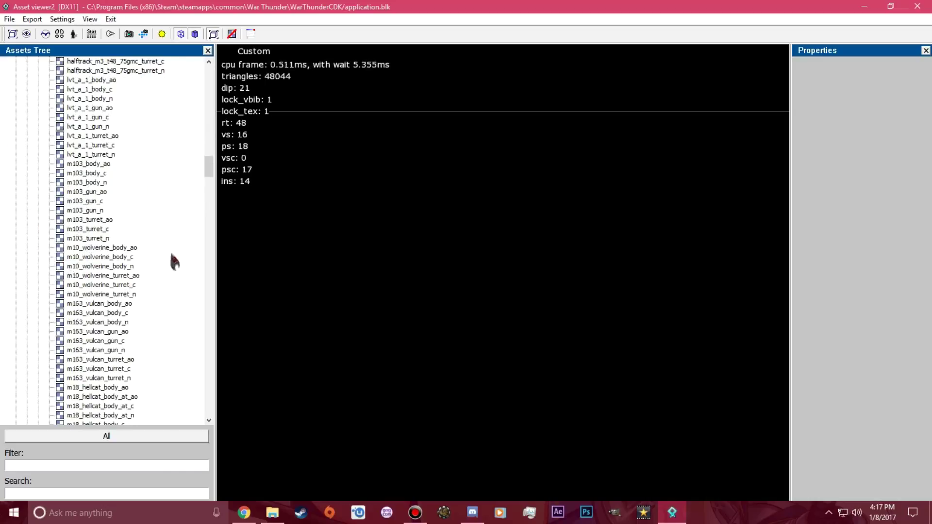
left_click(97, 285)
scroll(102, 264, "down", 7)
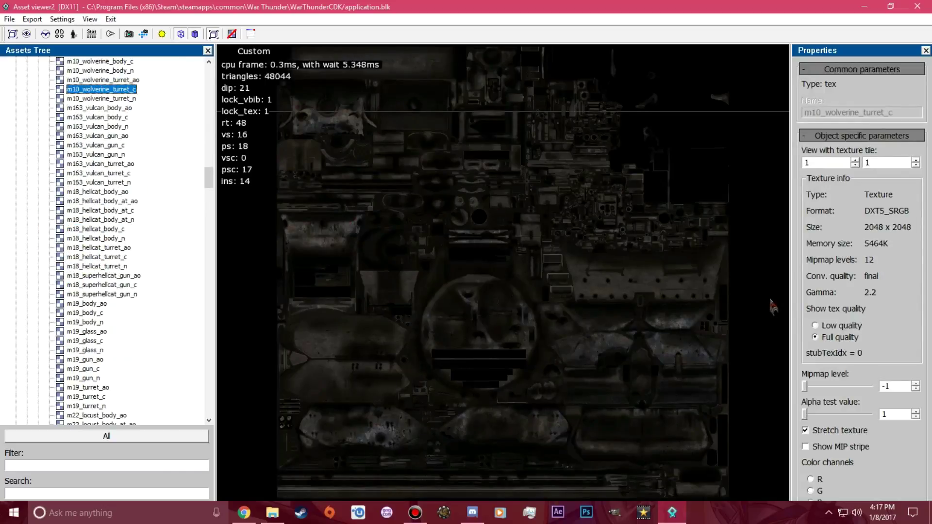
left_click(121, 107)
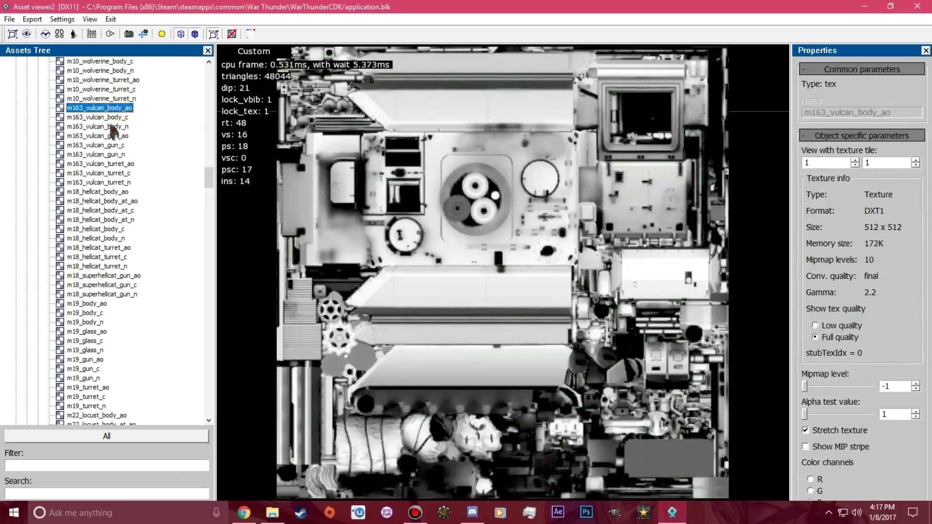
left_click(110, 136)
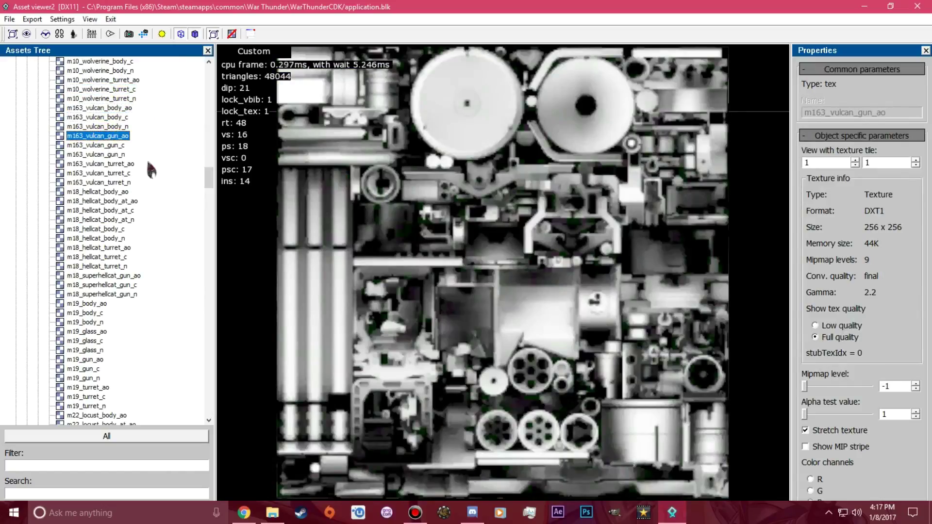
- Look through the remaining vehicle textures down to the end of the usa_gm_bq folder
scroll(102, 209, "down", 20)
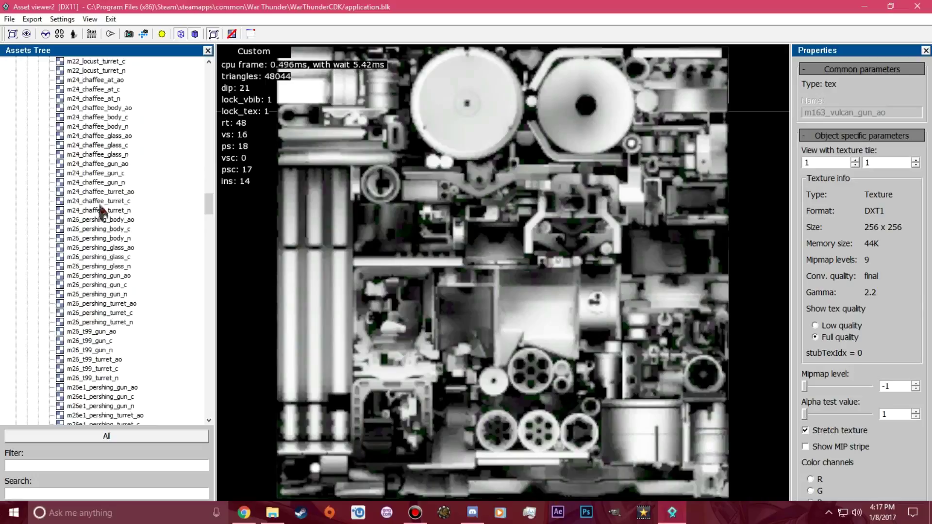
scroll(102, 212, "down", 20)
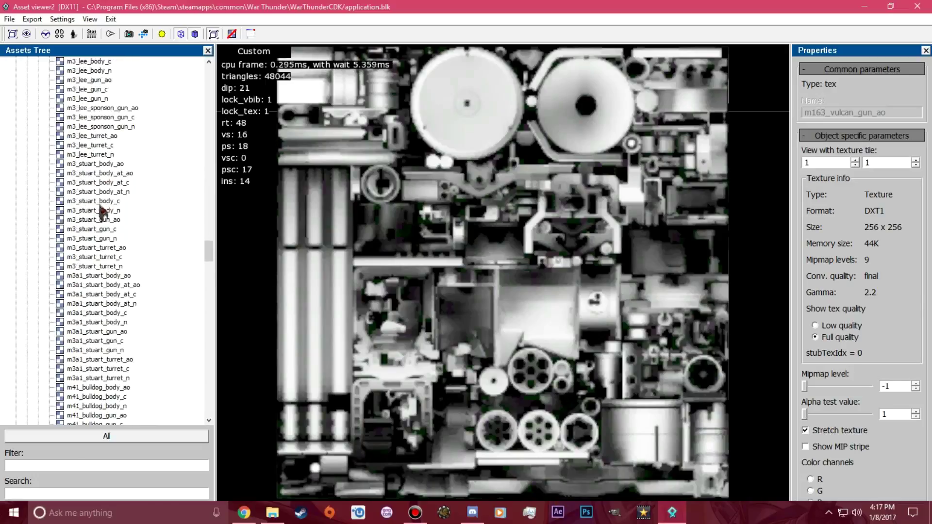
scroll(102, 211, "down", 20)
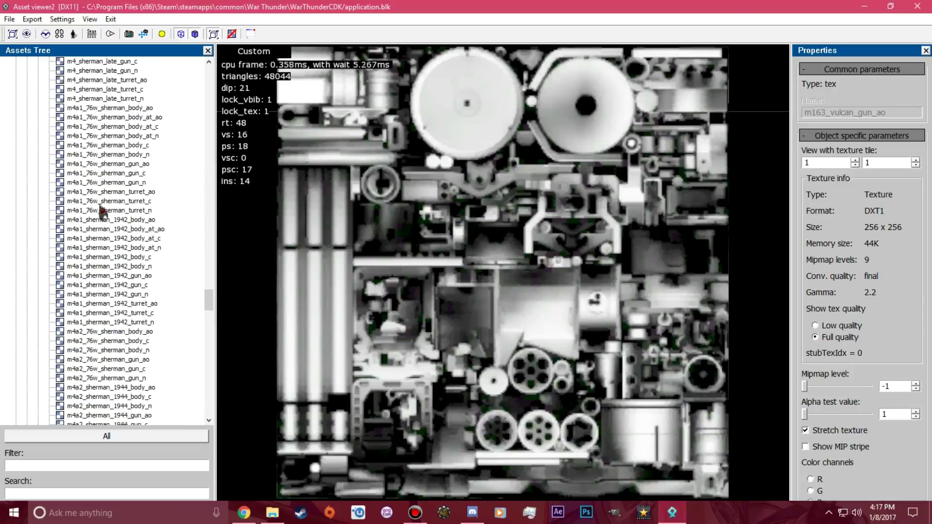
scroll(102, 212, "down", 20)
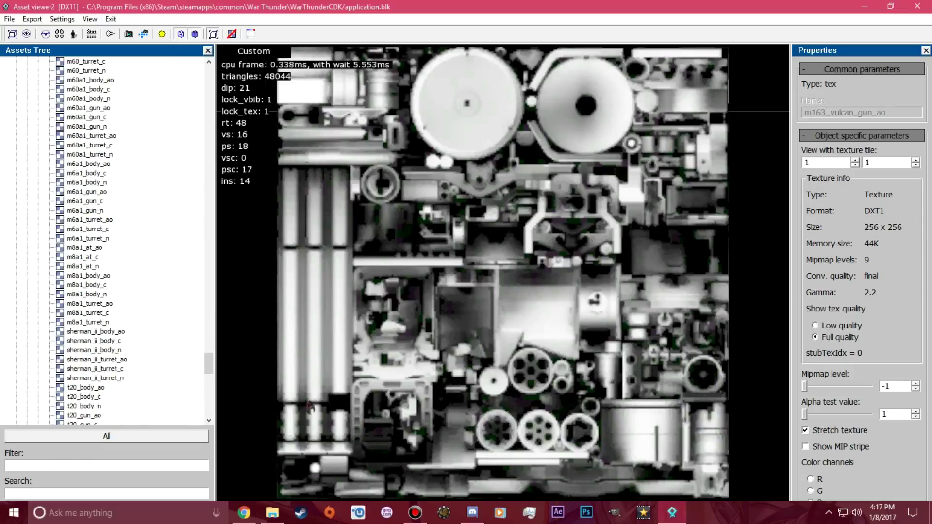
scroll(146, 310, "down", 15)
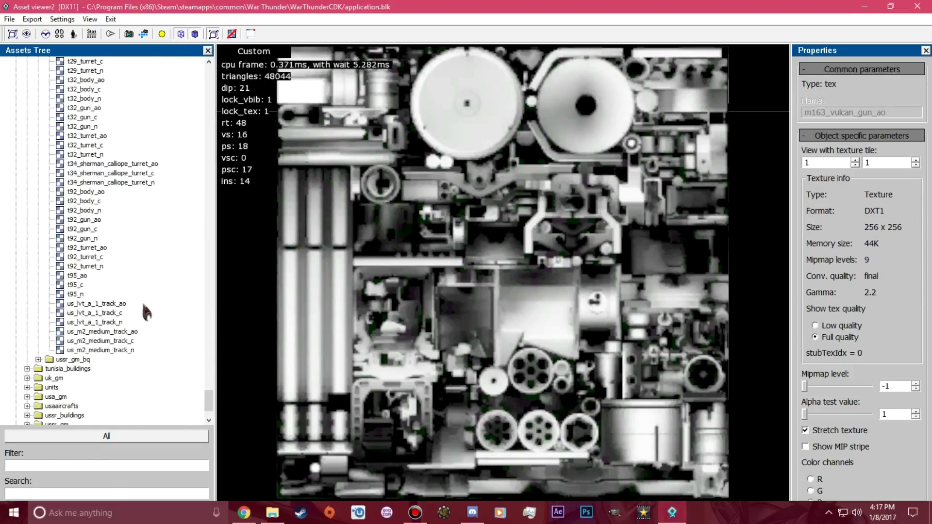
- Go back to the M18 textures in usa_gm_bq and display m18_hellcat_body_c
scroll(145, 312, "up", 15)
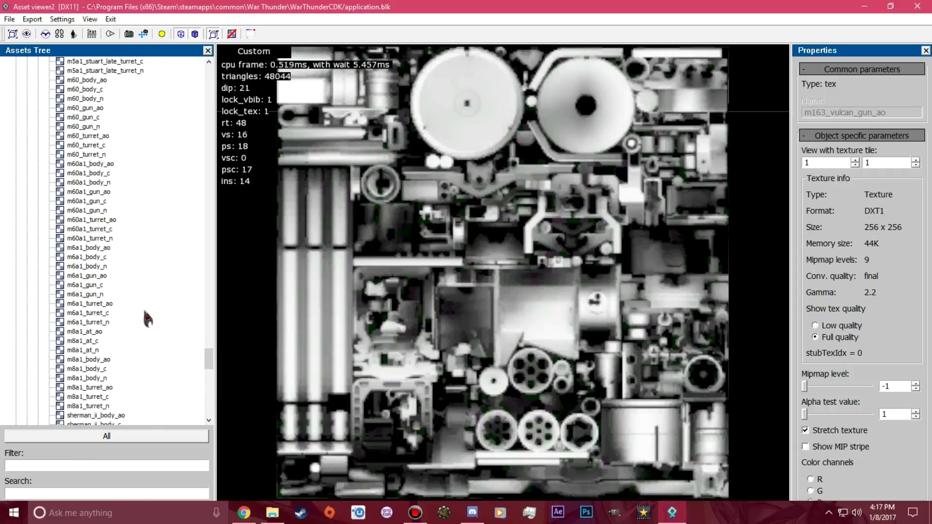
scroll(145, 315, "up", 15)
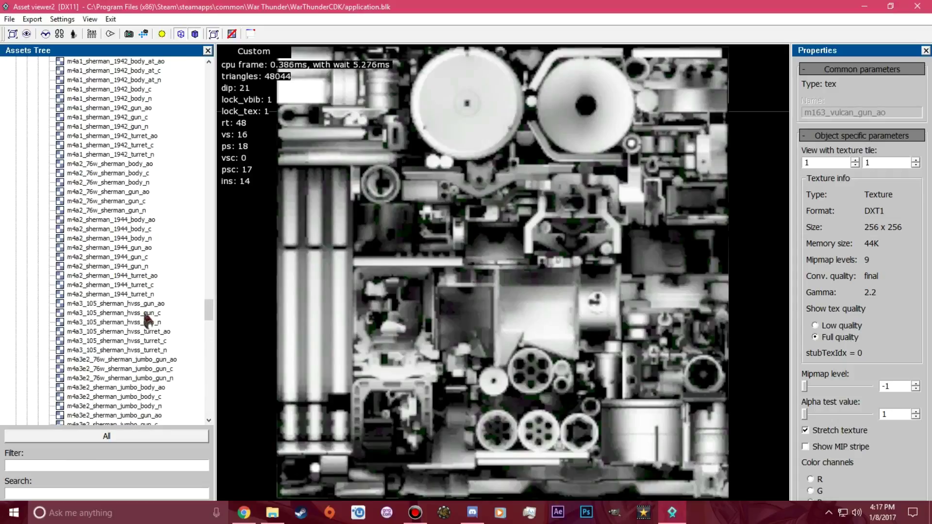
scroll(147, 321, "up", 15)
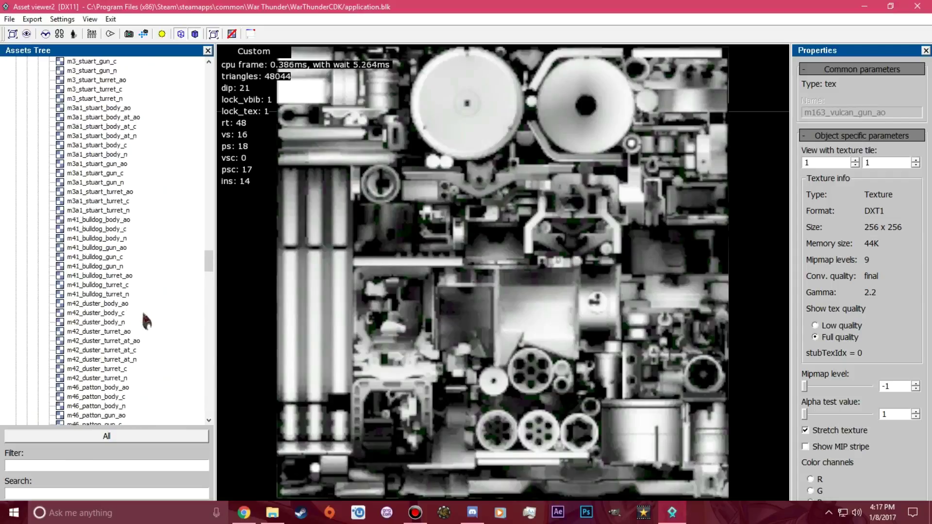
scroll(146, 321, "up", 15)
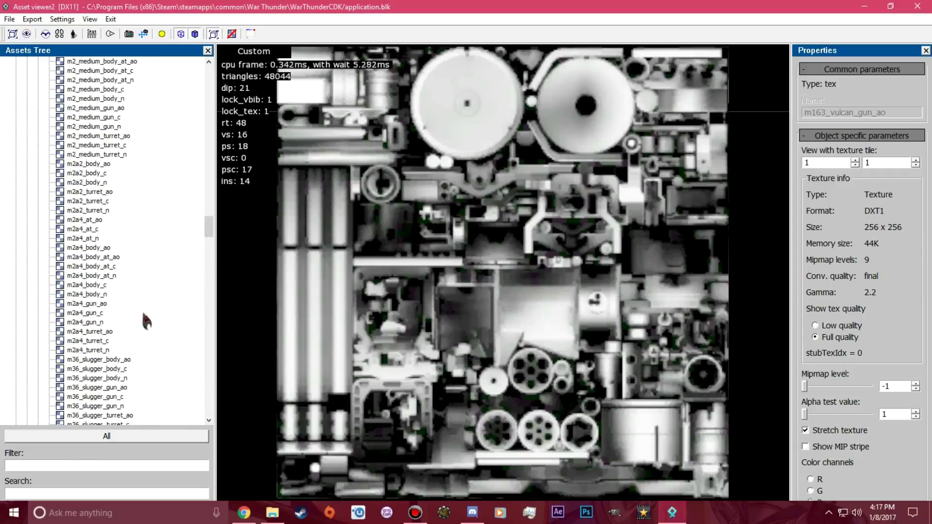
scroll(146, 321, "up", 15)
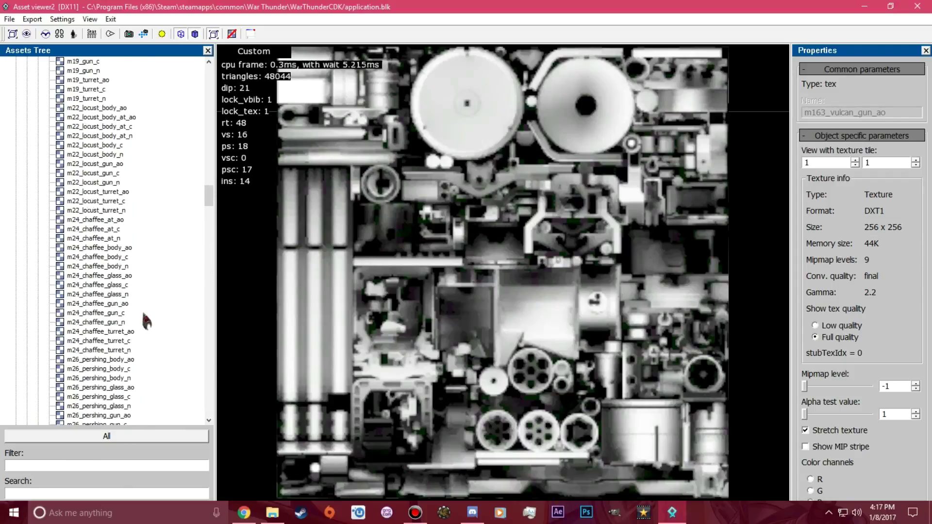
scroll(146, 320, "up", 8)
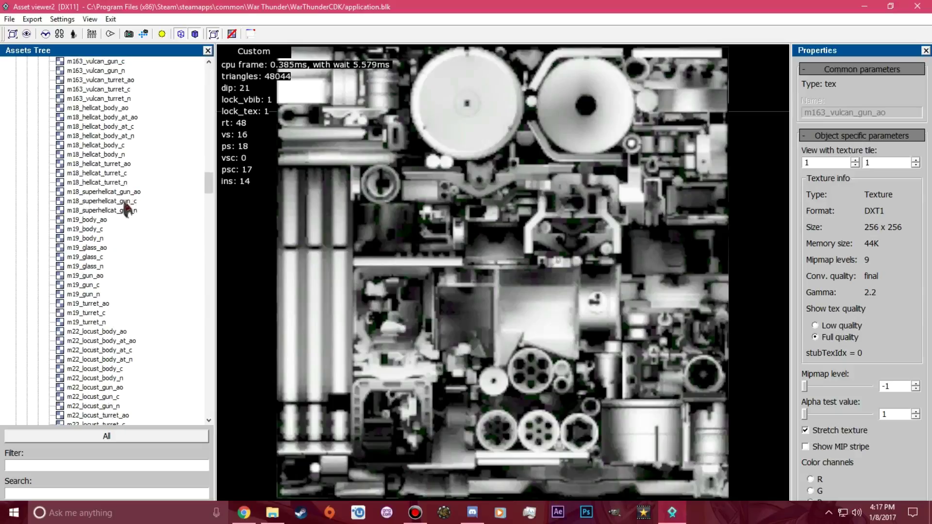
left_click(125, 201)
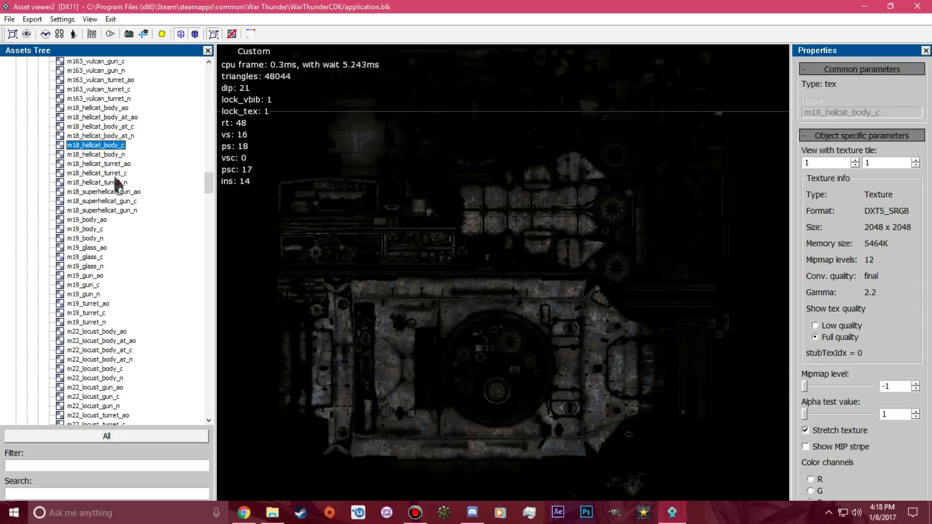
- Preview the m18_superhellcat_gun_c, m18_hellcat_turret_c, m18_hellcat_body_c and m18_hellcat_body_at_c textures
left_click(109, 201)
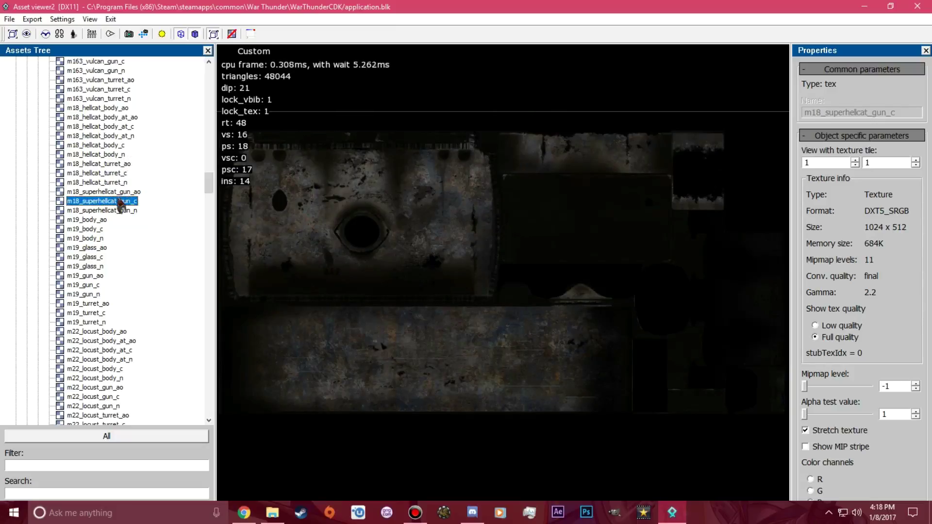
left_click(105, 173)
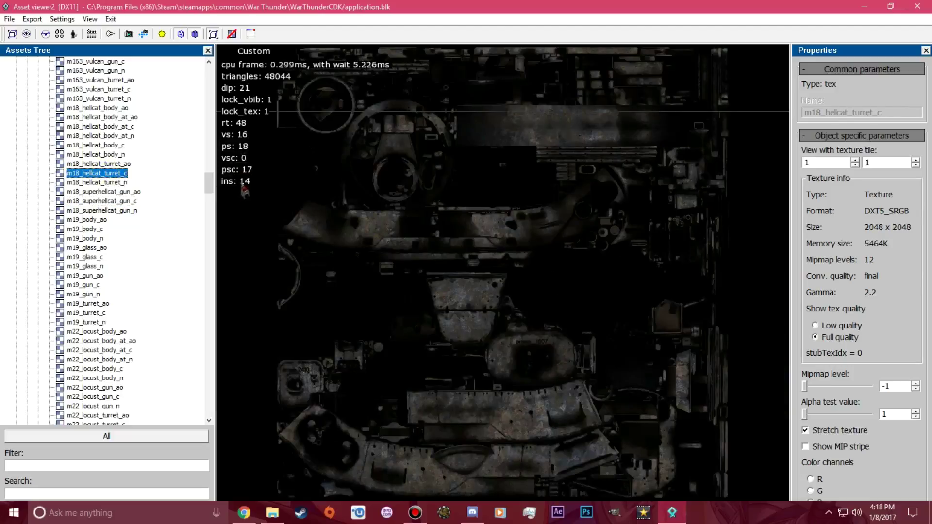
left_click(108, 145)
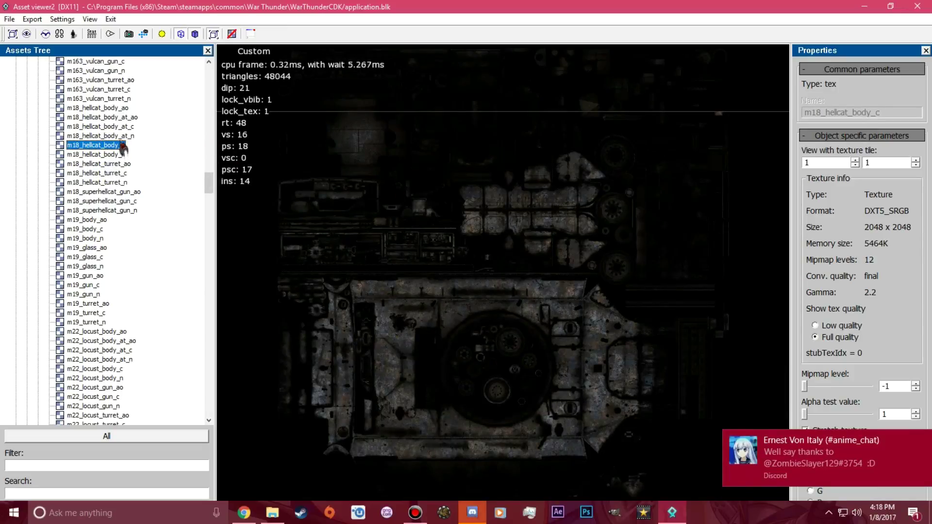
left_click(124, 127)
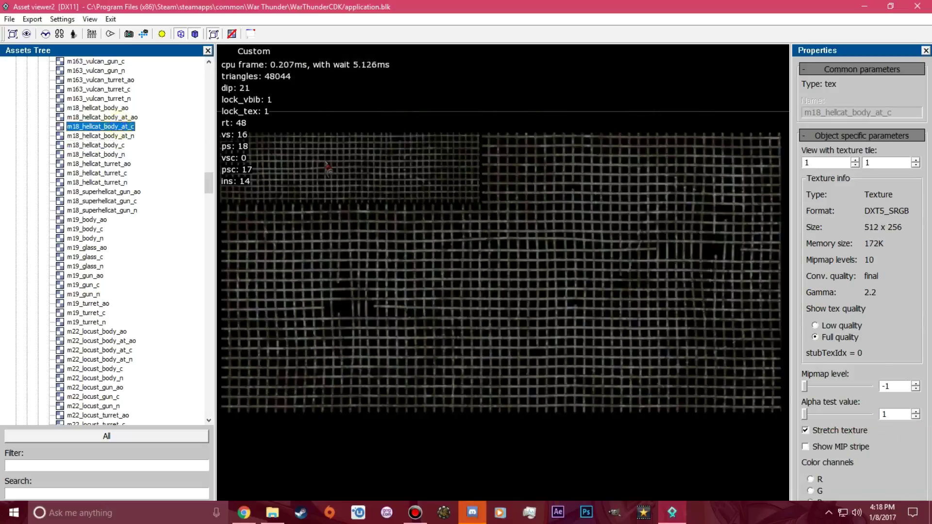
- Export the m18_hellcat_body_c texture in DDS format to the m18 folder on the Desktop
left_click(112, 145)
right_click(97, 145)
left_click(121, 150)
scroll(841, 247, "down", 3)
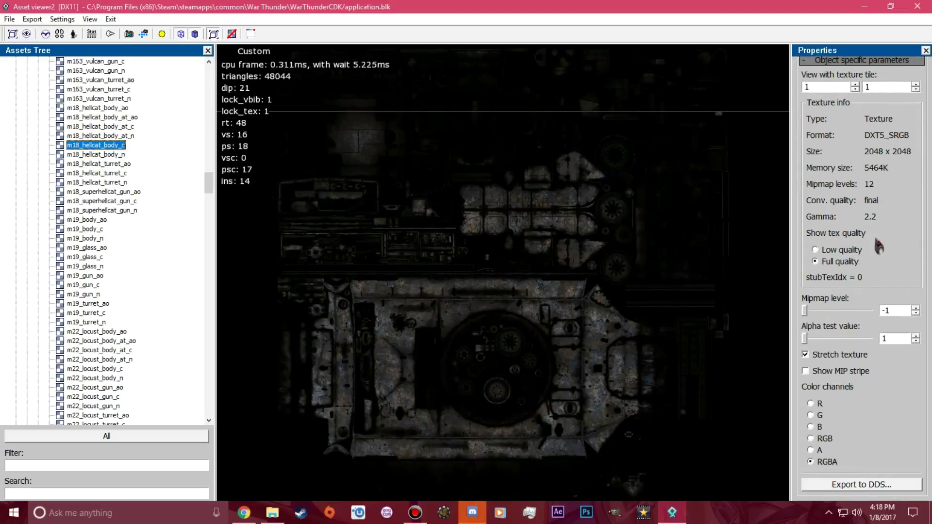
scroll(879, 245, "up", 3)
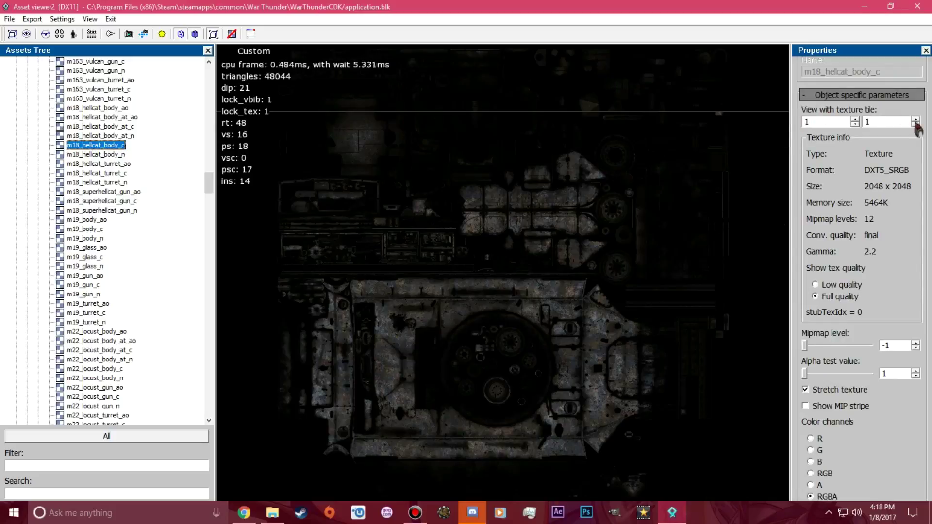
scroll(836, 369, "down", 2)
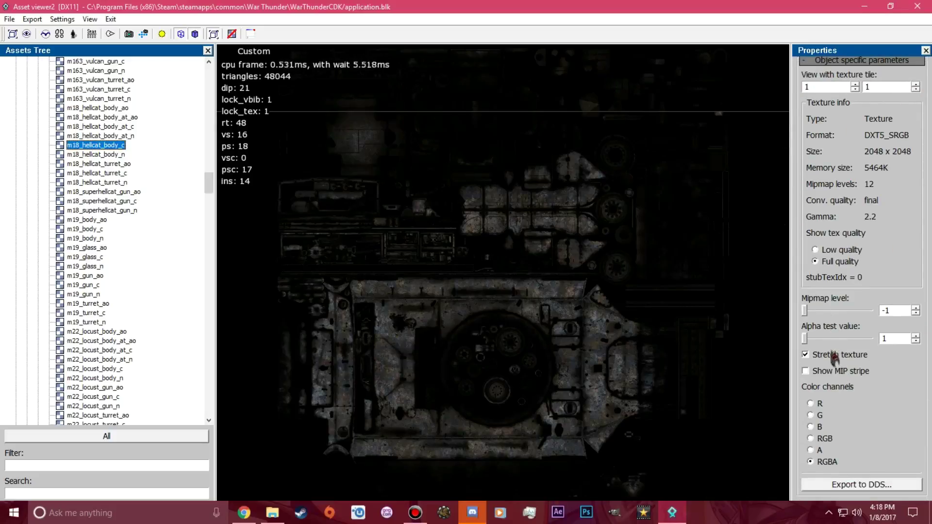
left_click(847, 486)
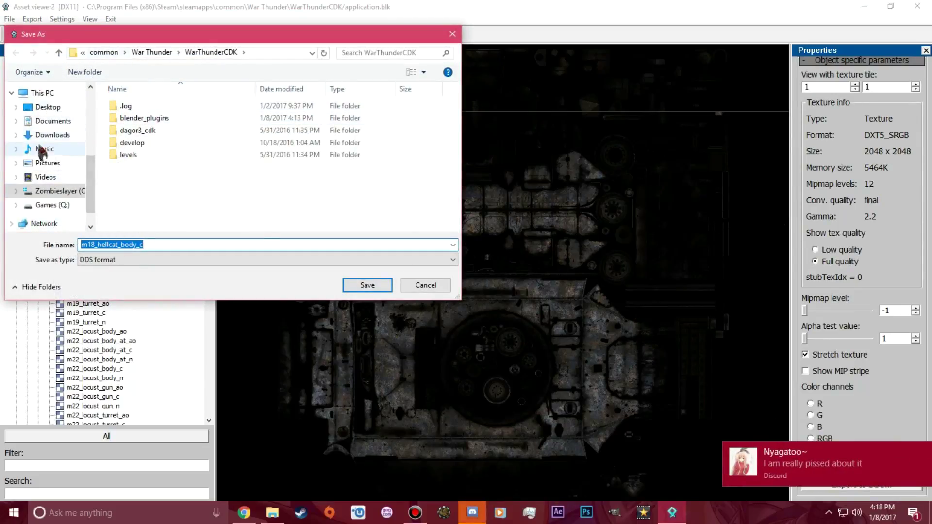
left_click(47, 106)
scroll(191, 174, "down", 5)
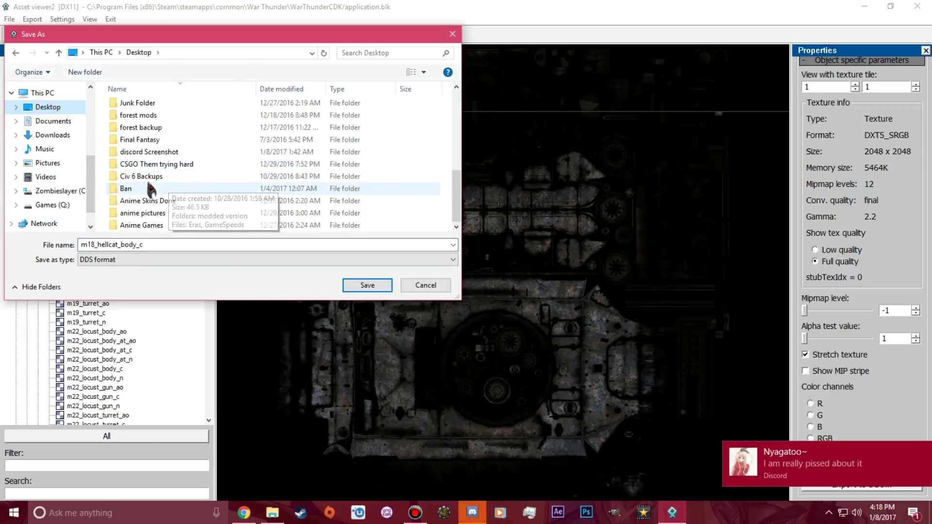
scroll(148, 194, "up", 1)
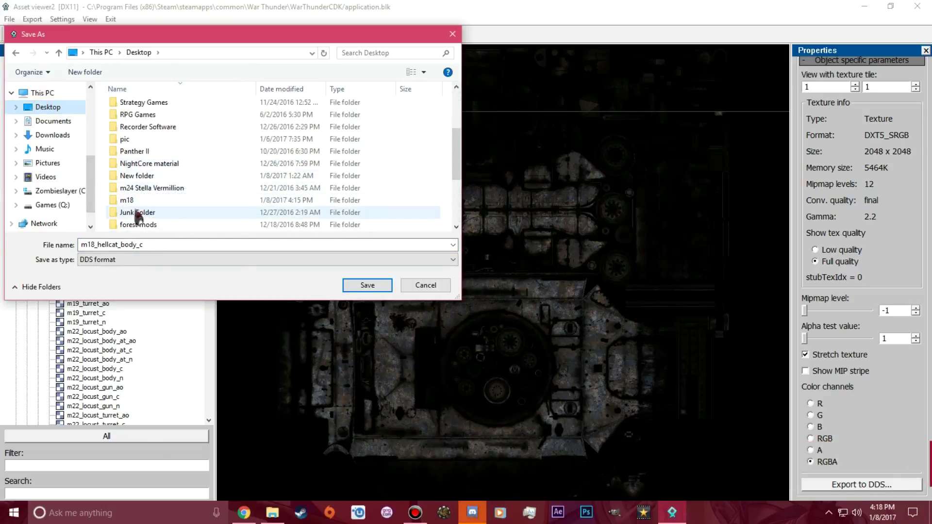
double_click(124, 203)
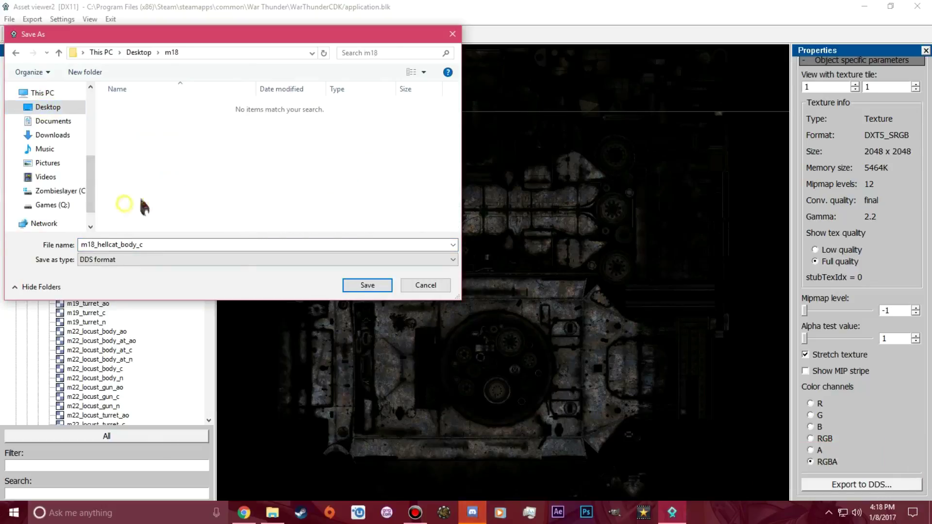
left_click(367, 286)
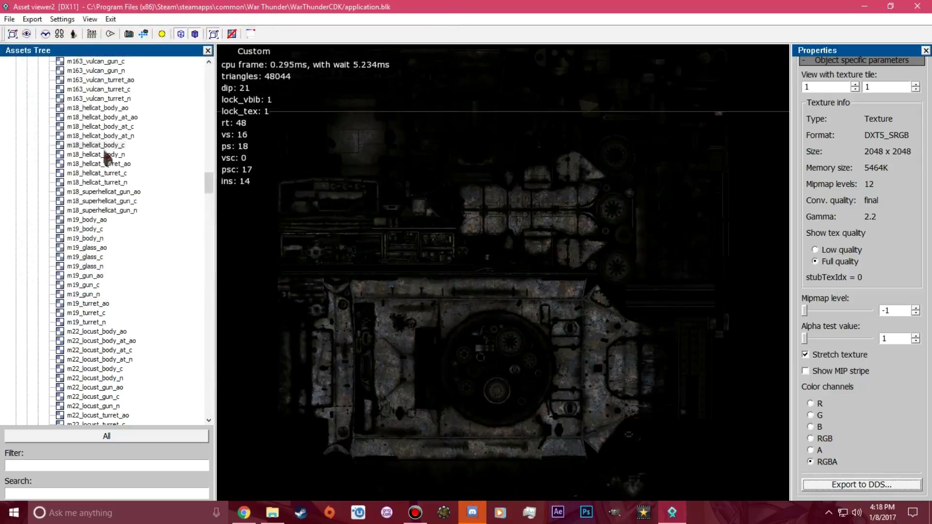
- Export the m18_hellcat_turret_c texture in DDS format to the m18 folder on the Desktop
left_click(87, 173)
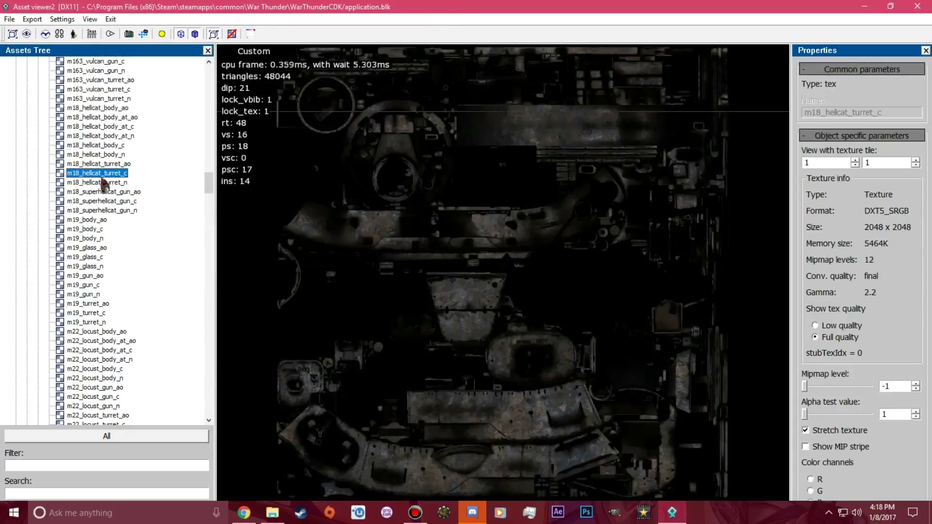
scroll(858, 371, "down", 1)
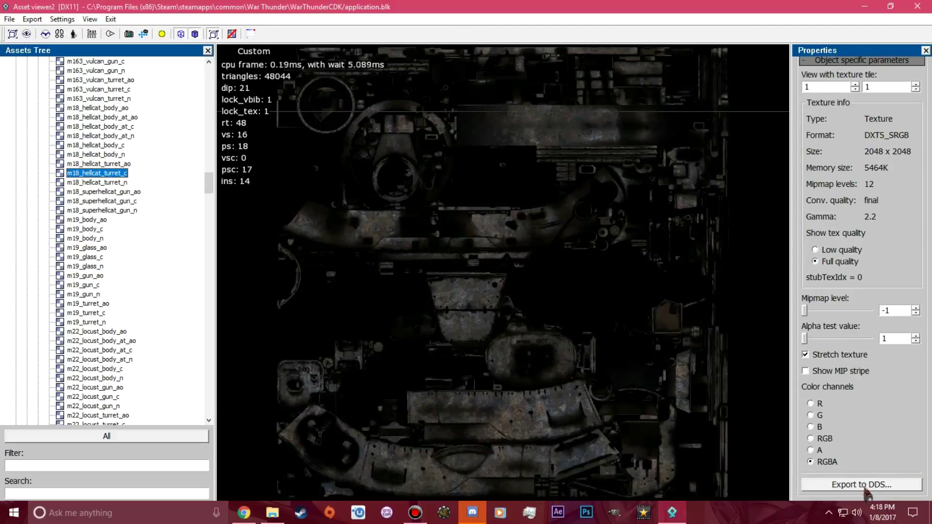
left_click(862, 485)
left_click(45, 107)
scroll(148, 194, "down", 5)
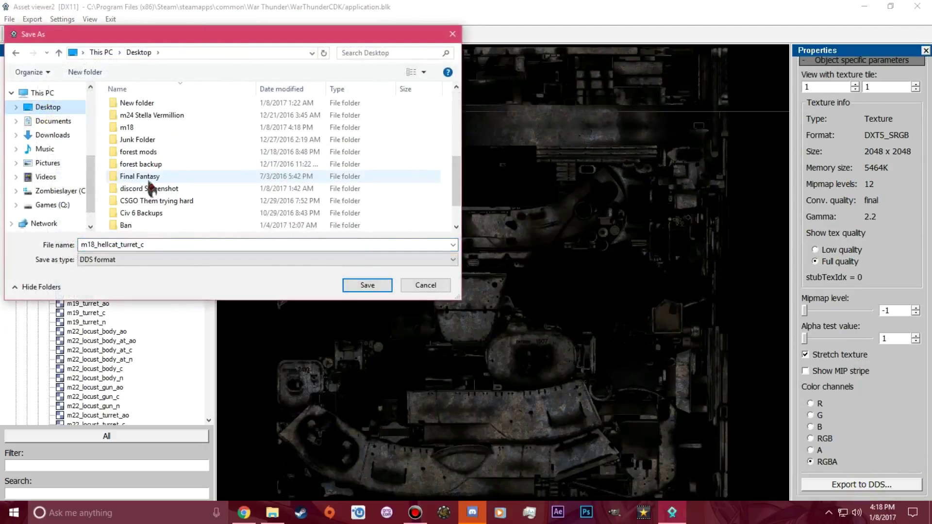
double_click(129, 128)
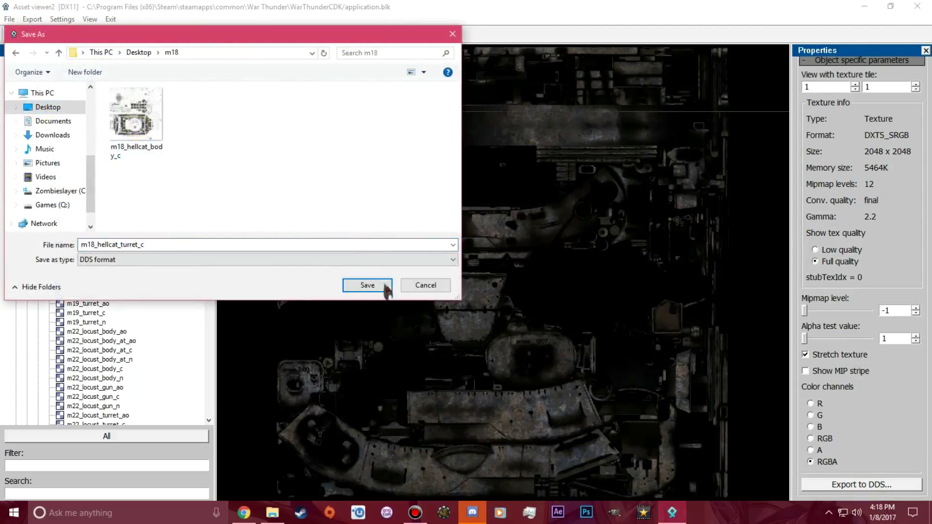
left_click(368, 286)
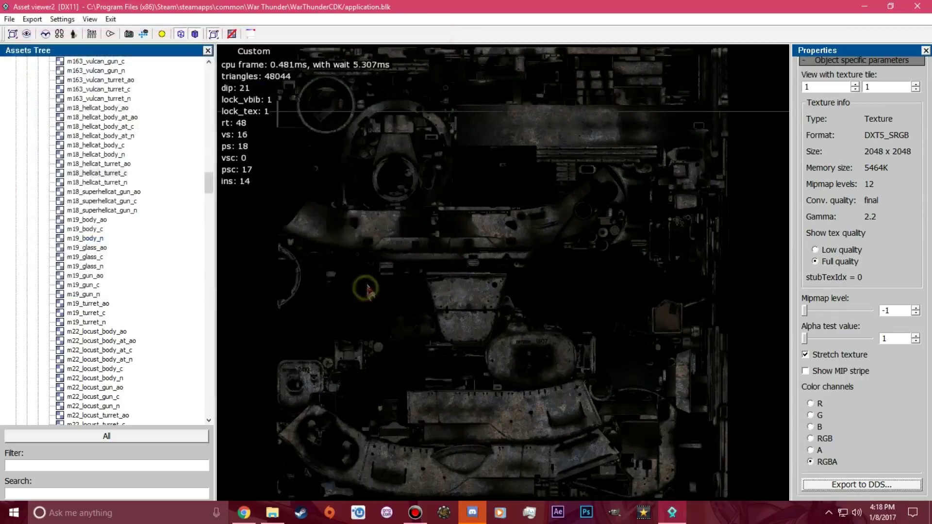
- Export the m18_superhellcat_gun_c texture in DDS format to the m18 folder on the Desktop
left_click(108, 201)
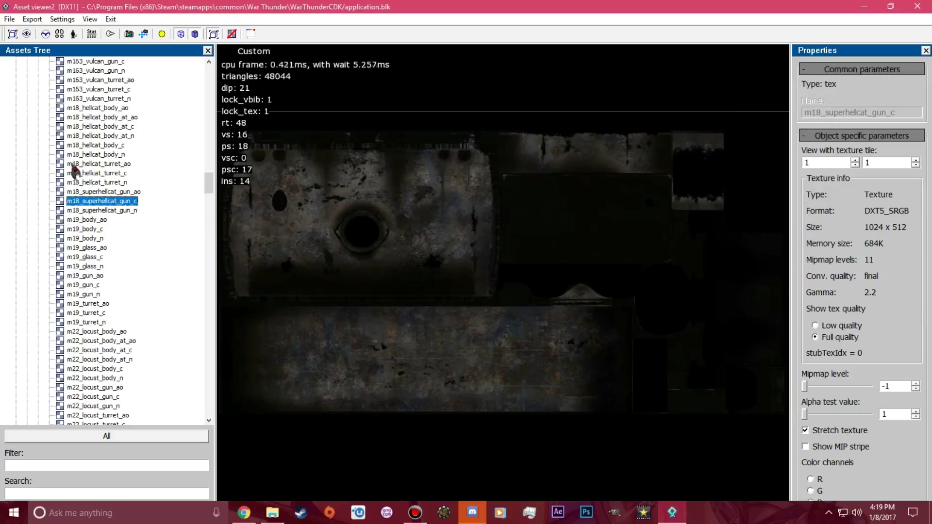
scroll(852, 481, "down", 3)
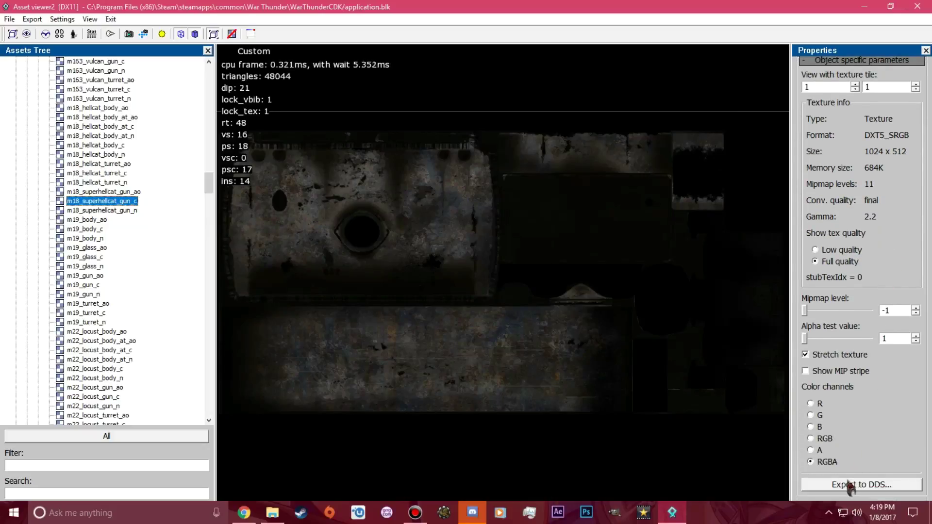
left_click(850, 484)
left_click(45, 107)
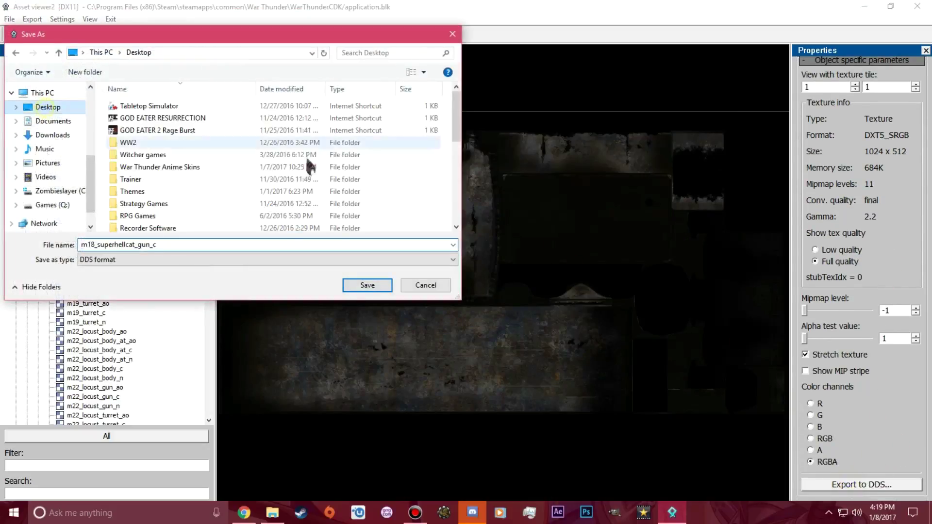
scroll(214, 189, "down", 3)
double_click(127, 202)
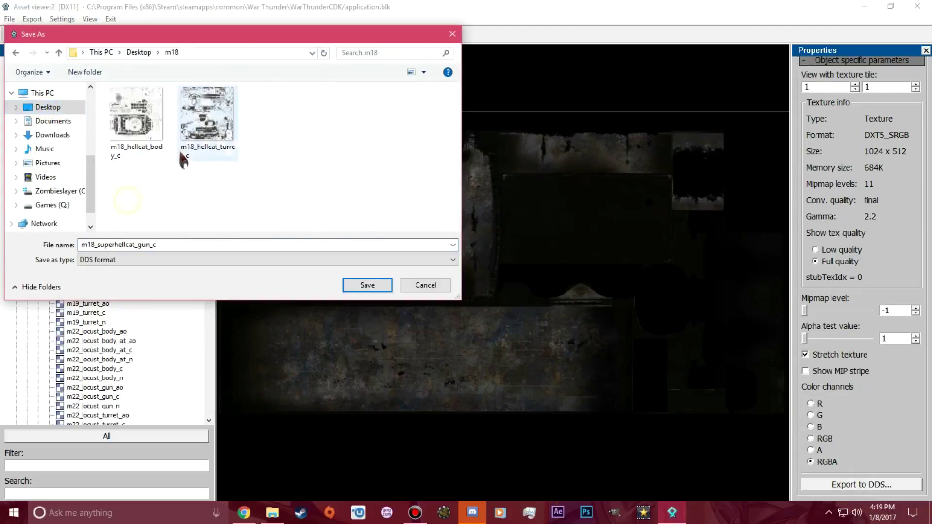
left_click(387, 286)
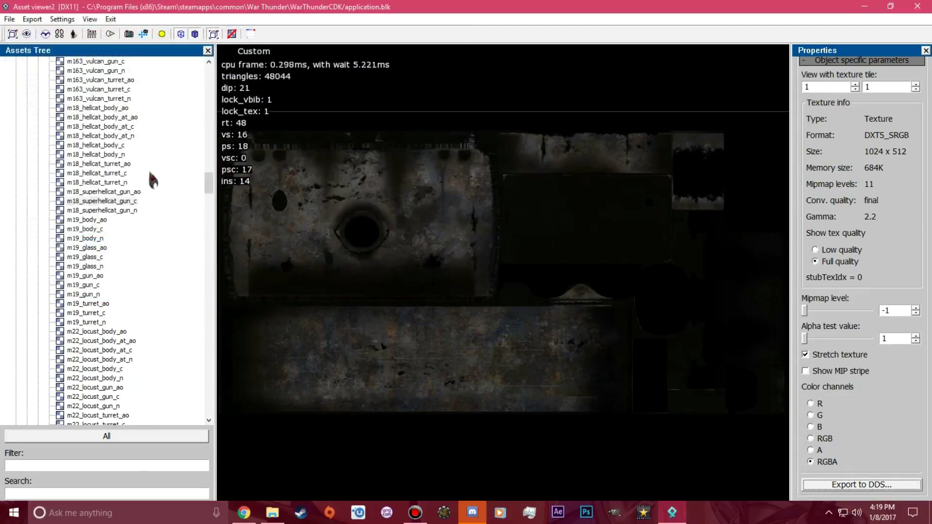
- Preview the m18_superhellcat_gun_n and m18_hellcat_turret_n textures
left_click(127, 211)
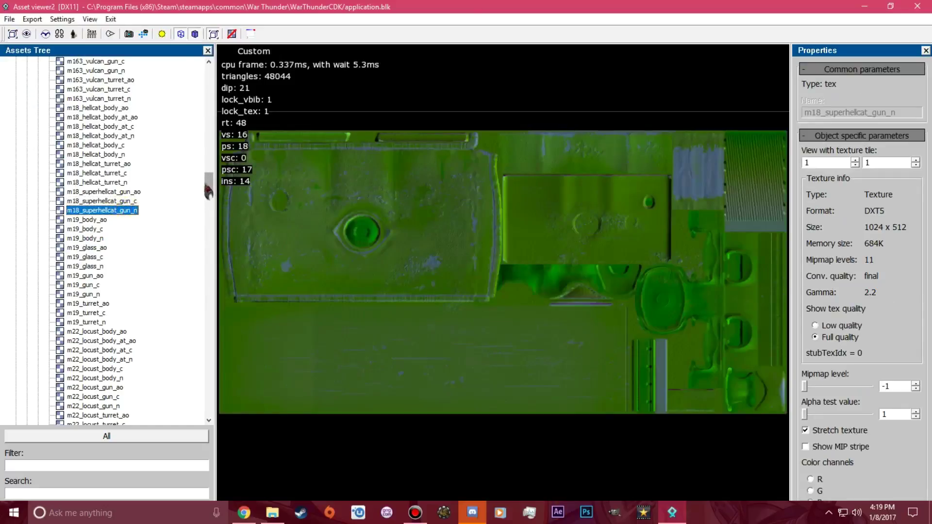
left_click(117, 183)
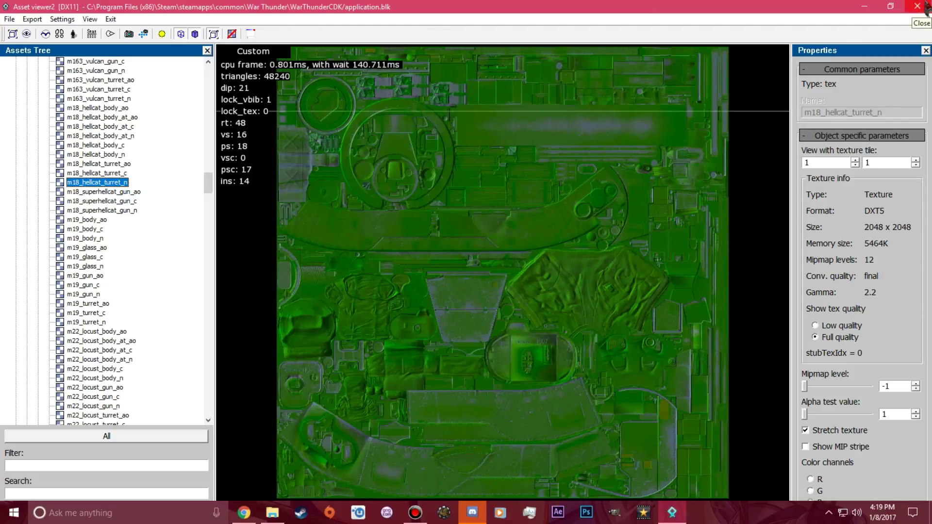
- Close the Asset Viewer and the War Thunder Editor folder, and open the m18 folder to check the exported textures
left_click(919, 7)
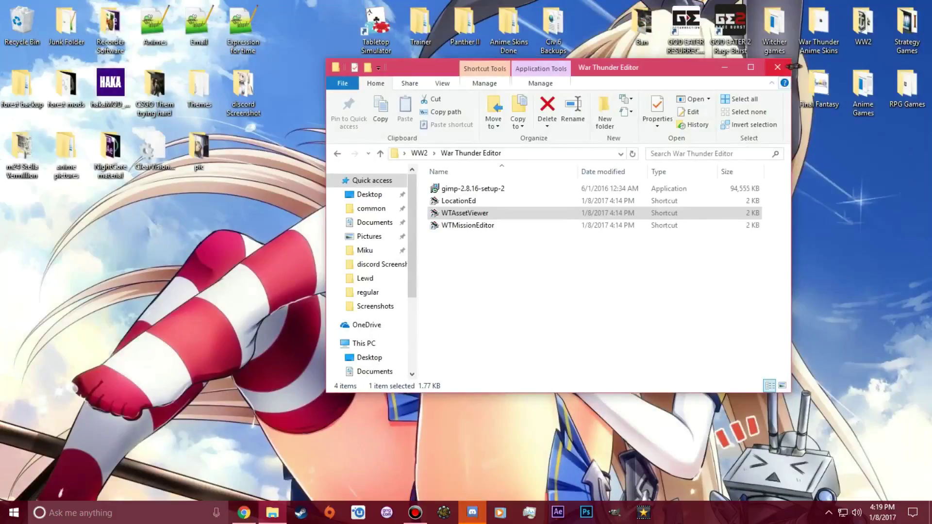
left_click(777, 70)
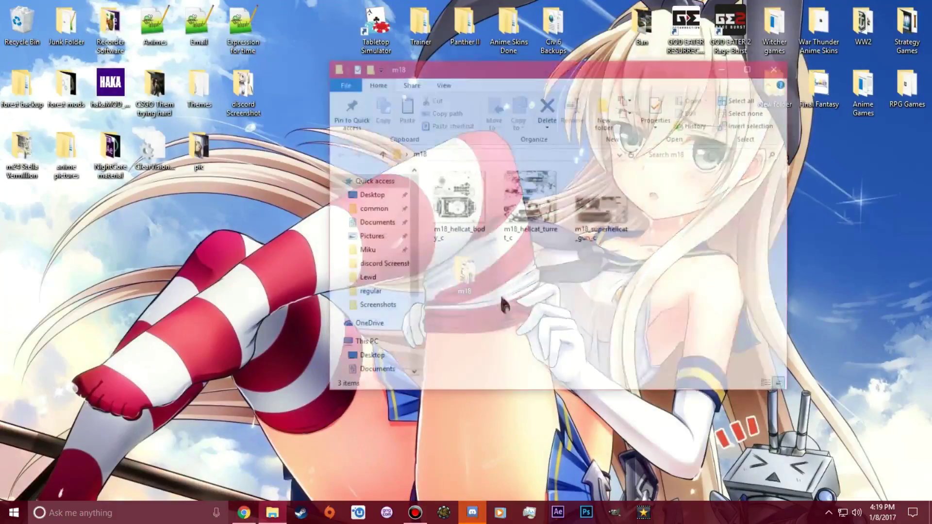
left_click_drag(662, 283, 461, 194)
left_click(635, 318)
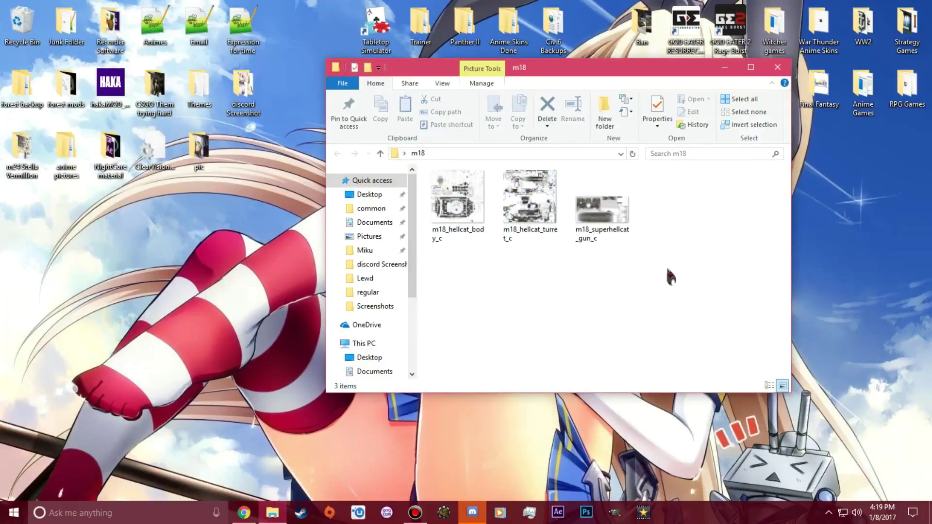